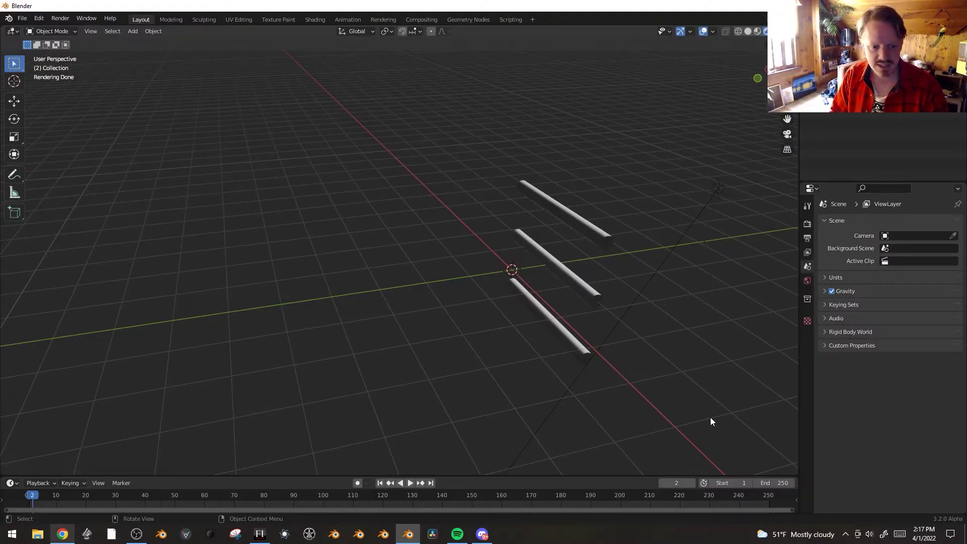
Import Quick_Vent_Steam.mov from the Elements folder as an image plane
{"action": "key", "text": "F3"}
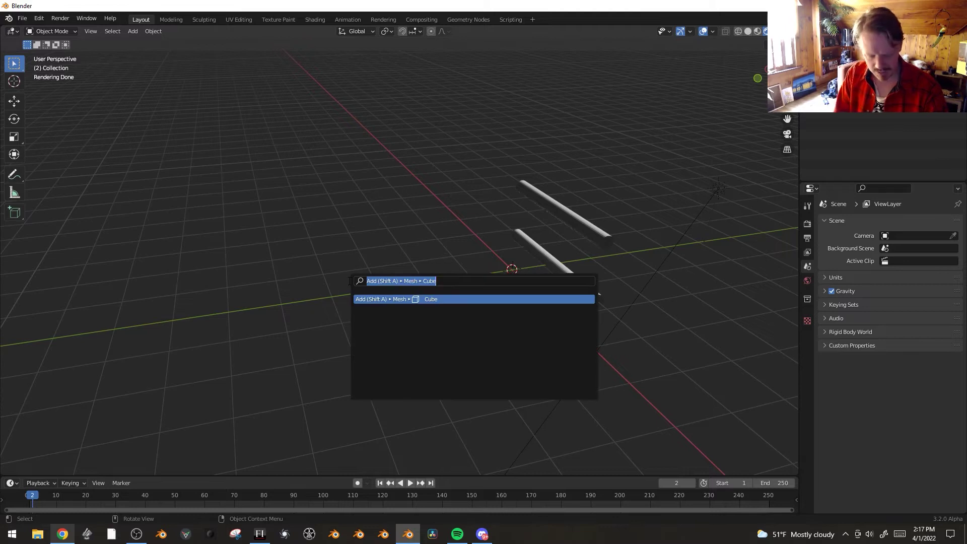
{"action": "type", "text": "images"}
{"action": "key", "text": "Down"}
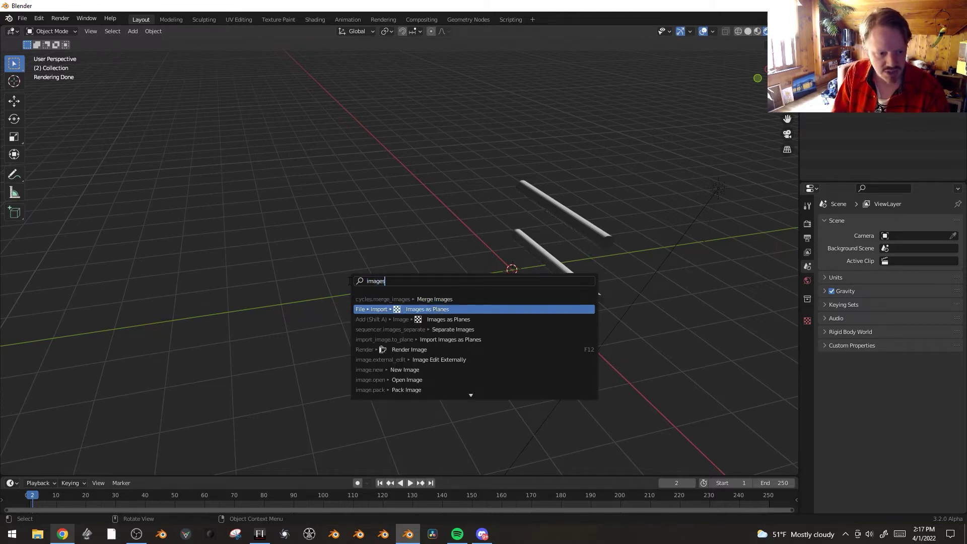
{"action": "key", "text": "Return"}
{"action": "left_click", "coordinate": [168, 361]}
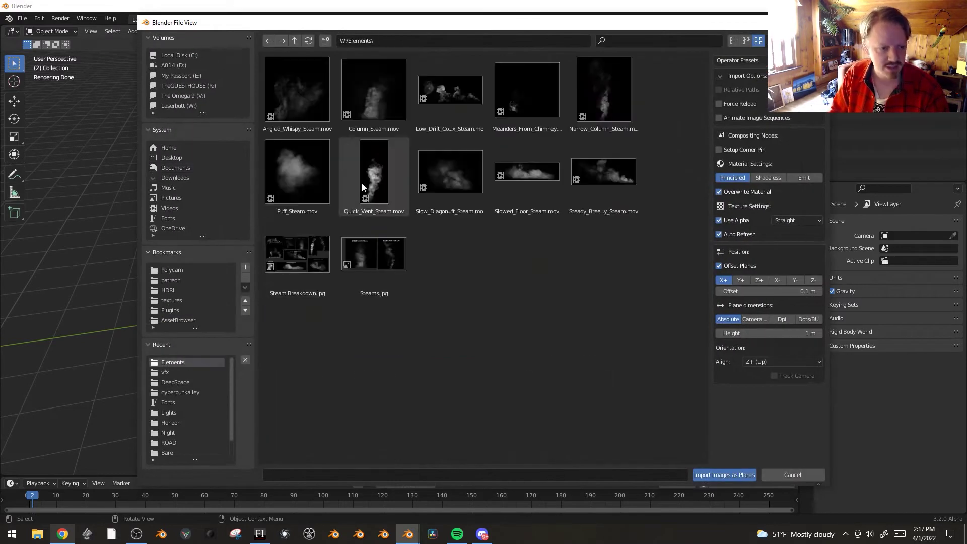
{"action": "left_click", "coordinate": [361, 183]}
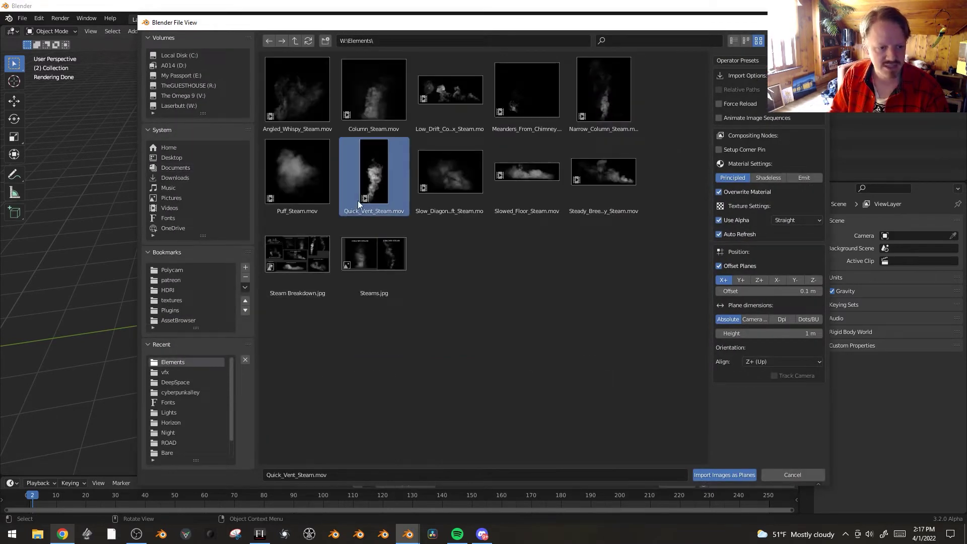
{"action": "left_click", "coordinate": [737, 473]}
Enlarge the steam plane, raise it along Z, and rotate it upright on X
{"action": "key", "text": "s"}
{"action": "right_click", "coordinate": [561, 275]}
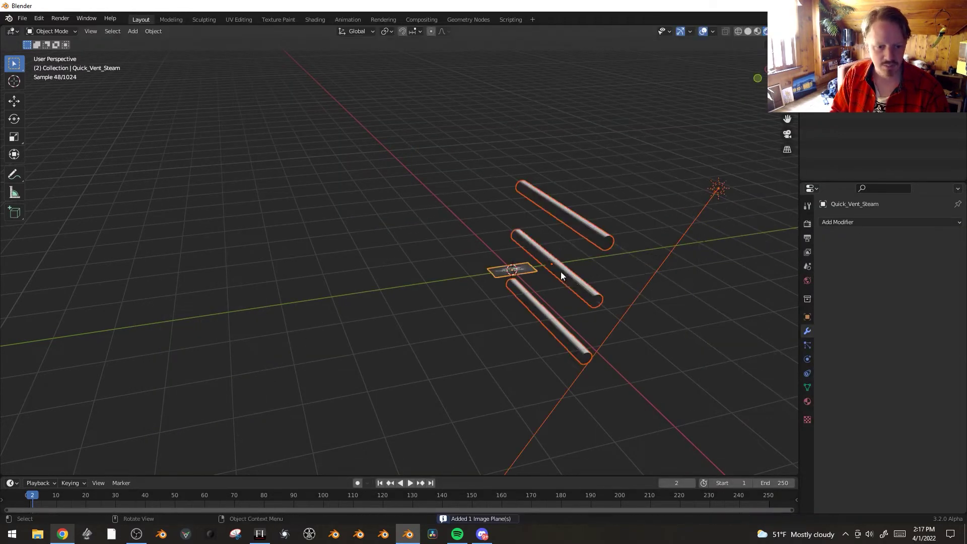
{"action": "key", "text": "s"}
{"action": "key", "text": "Return"}
{"action": "key", "text": "g"}
{"action": "key", "text": "z"}
{"action": "key", "text": "Return"}
{"action": "key", "text": "r"}
{"action": "key", "text": "x"}
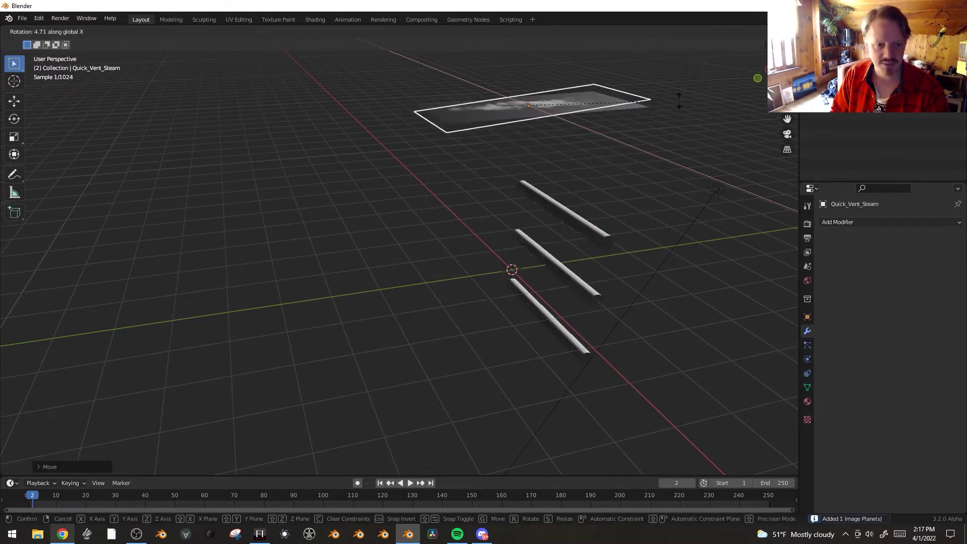
{"action": "key", "text": "Return"}
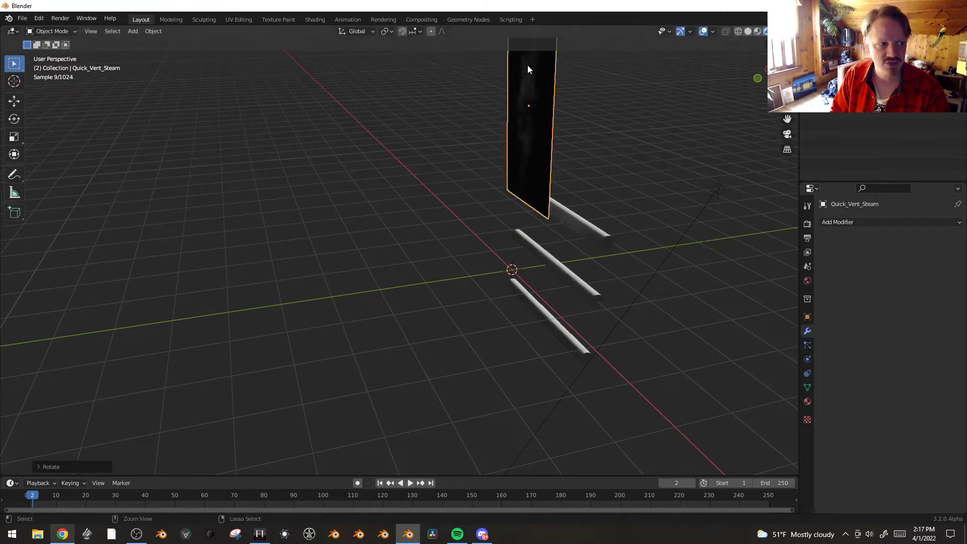
{"action": "middle_click_drag", "start_coordinate": [528, 65], "coordinate": [544, 302]}
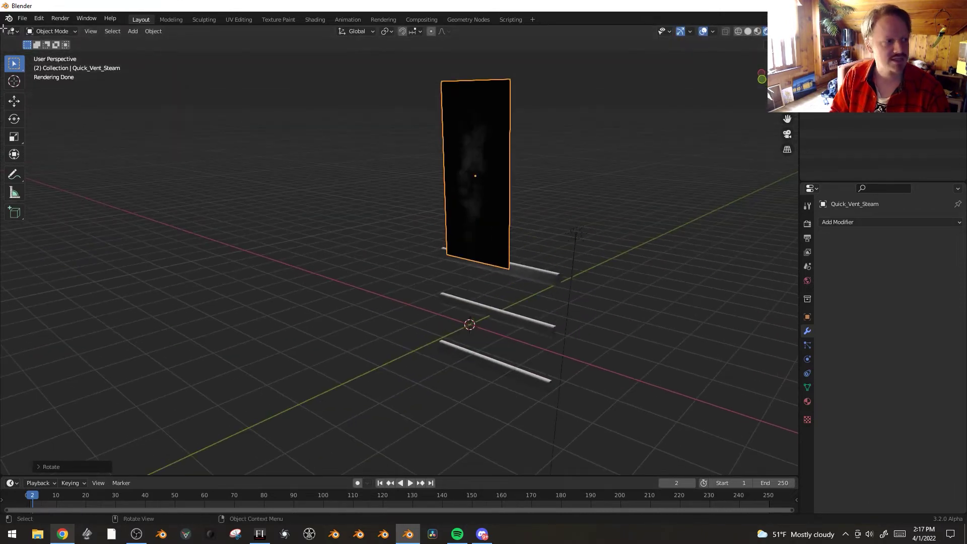
Split the viewport and turn the widened left area into a Shader Editor
{"action": "left_click_drag", "start_coordinate": [5, 29], "coordinate": [351, 70]}
{"action": "middle_click_drag", "start_coordinate": [390, 69], "coordinate": [642, 228]}
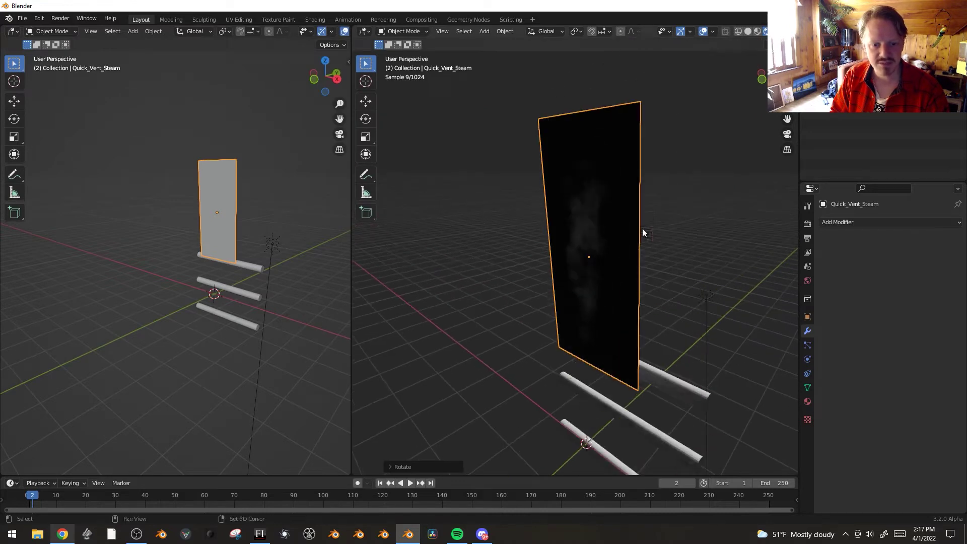
{"action": "left_click_drag", "start_coordinate": [350, 215], "coordinate": [453, 215]}
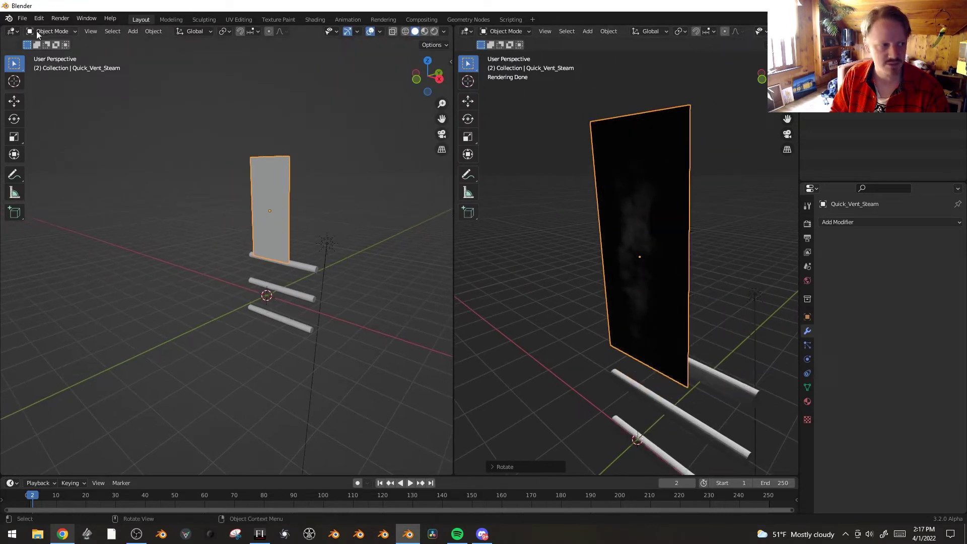
{"action": "left_click", "coordinate": [12, 31]}
{"action": "left_click", "coordinate": [49, 125]}
{"action": "scroll", "coordinate": [220, 142], "scroll_direction": "up", "scroll_amount": 2}
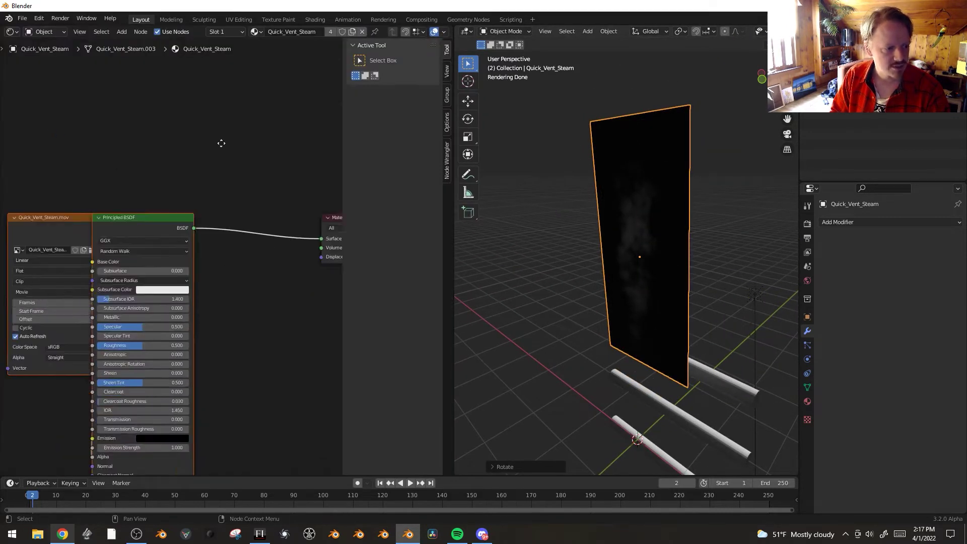
{"action": "scroll", "coordinate": [183, 195], "scroll_direction": "down", "scroll_amount": 1}
Delete the Principled BSDF node and frame the remaining movie and output nodes
{"action": "key", "text": "x"}
{"action": "key", "text": "n"}
{"action": "key", "text": "Home"}
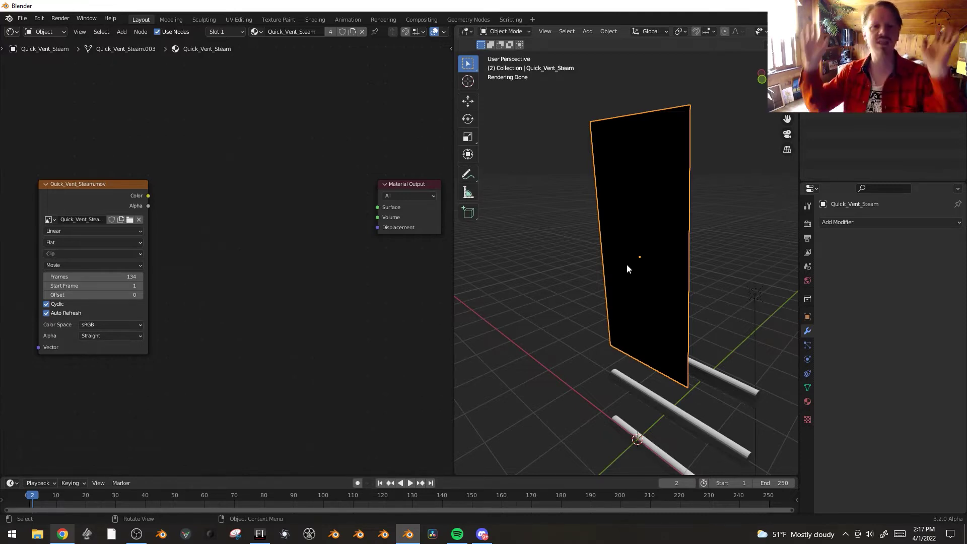
{"action": "key", "text": "shift+a"}
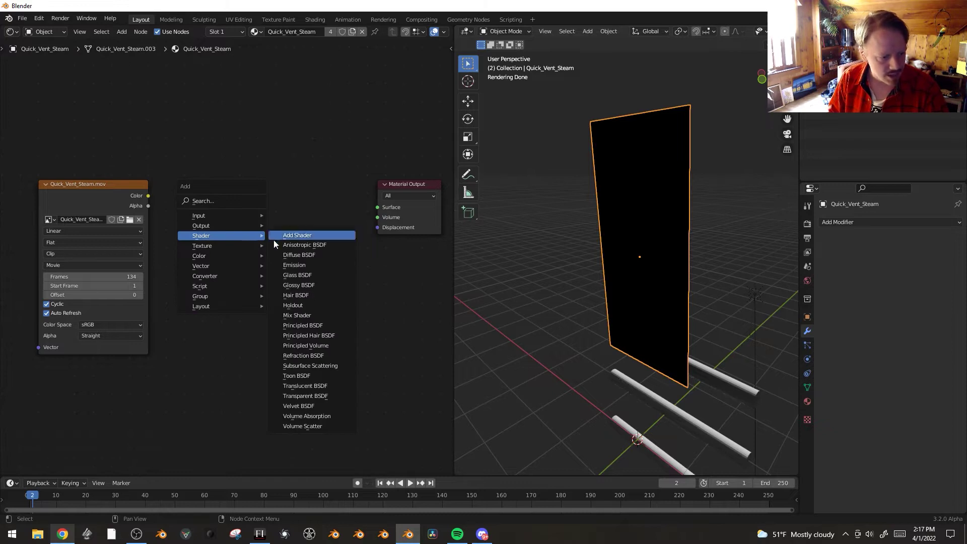
Add Transparent BSDF and Translucent BSDF nodes and arrange them before the Material Output
{"action": "left_click", "coordinate": [323, 396]}
{"action": "left_click", "coordinate": [258, 210]}
{"action": "key", "text": "shift+a"}
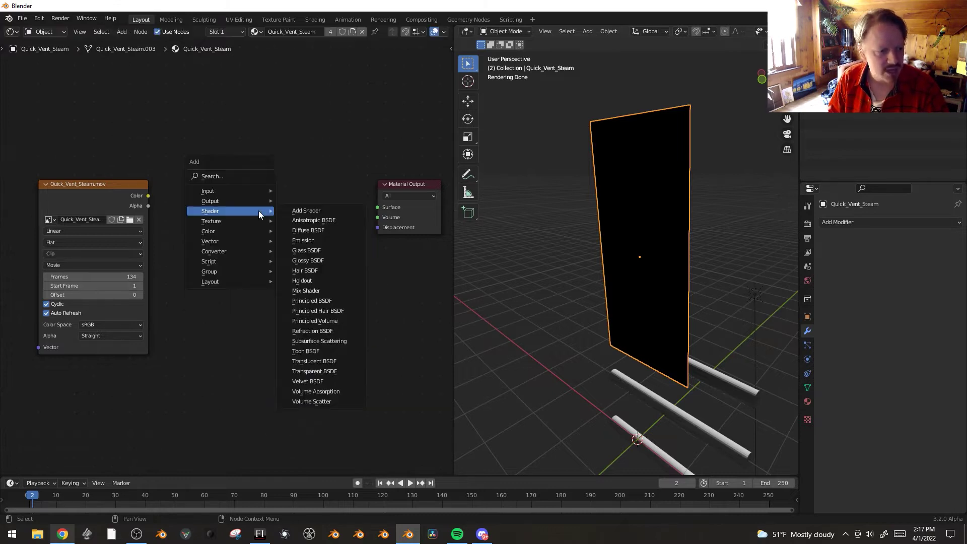
{"action": "left_click", "coordinate": [349, 361]}
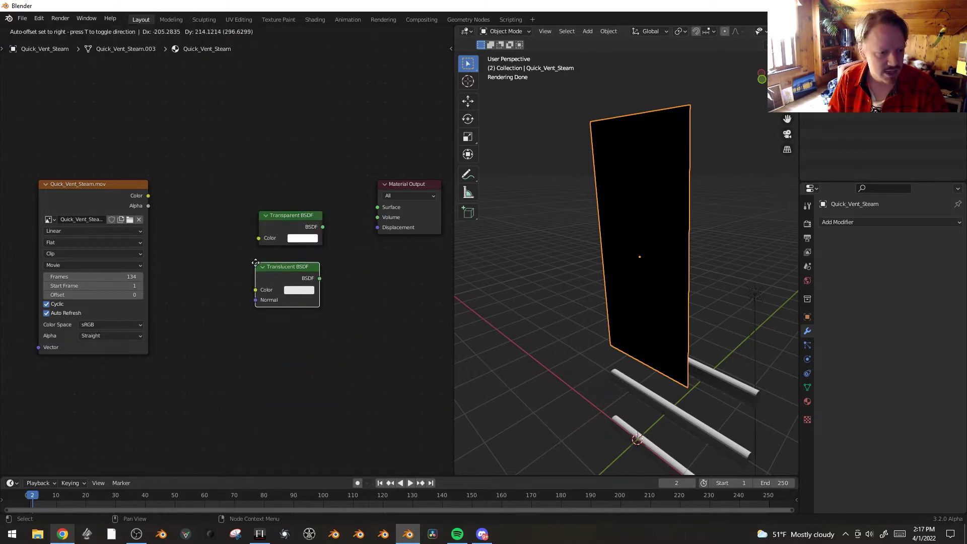
{"action": "left_click", "coordinate": [287, 272]}
{"action": "middle_click_drag", "start_coordinate": [318, 207], "coordinate": [282, 220], "text": "shift"}
{"action": "left_click_drag", "start_coordinate": [360, 200], "coordinate": [419, 201]}
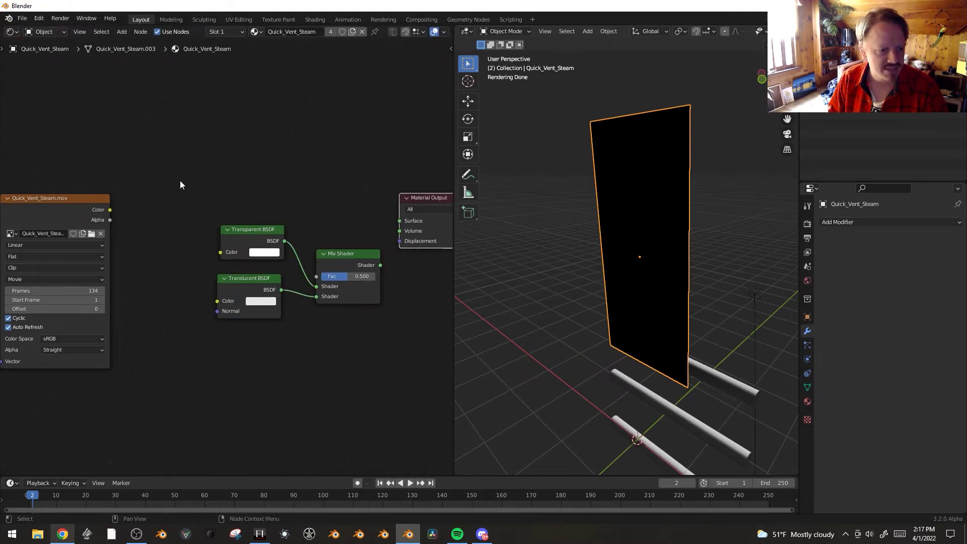
{"action": "left_click_drag", "start_coordinate": [229, 135], "coordinate": [409, 344]}
{"action": "key", "text": "g"}
{"action": "left_click", "coordinate": [347, 314]}
Link the video Color to the Mix Shader Fac and the Mix Shader to Material Output Surface
{"action": "middle_click_drag", "start_coordinate": [82, 204], "coordinate": [137, 215], "text": "shift"}
{"action": "left_click", "coordinate": [137, 215]}
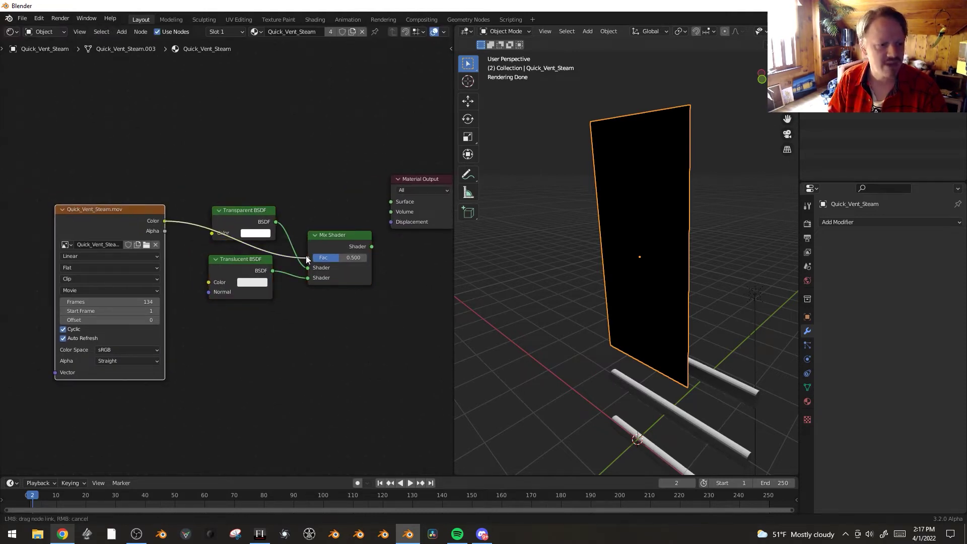
{"action": "left_click_drag", "start_coordinate": [306, 256], "coordinate": [308, 257]}
{"action": "left_click_drag", "start_coordinate": [237, 259], "coordinate": [241, 281]}
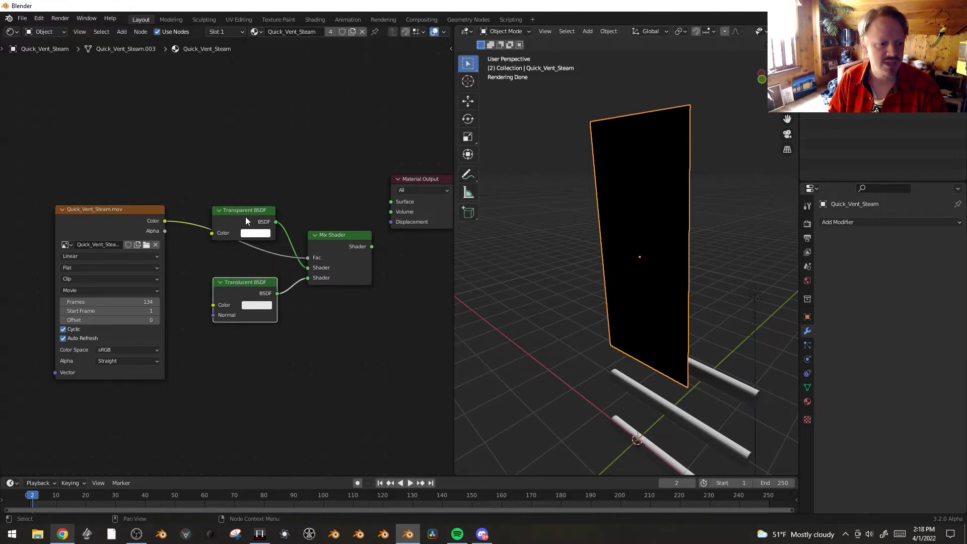
{"action": "left_click_drag", "start_coordinate": [245, 220], "coordinate": [244, 198]}
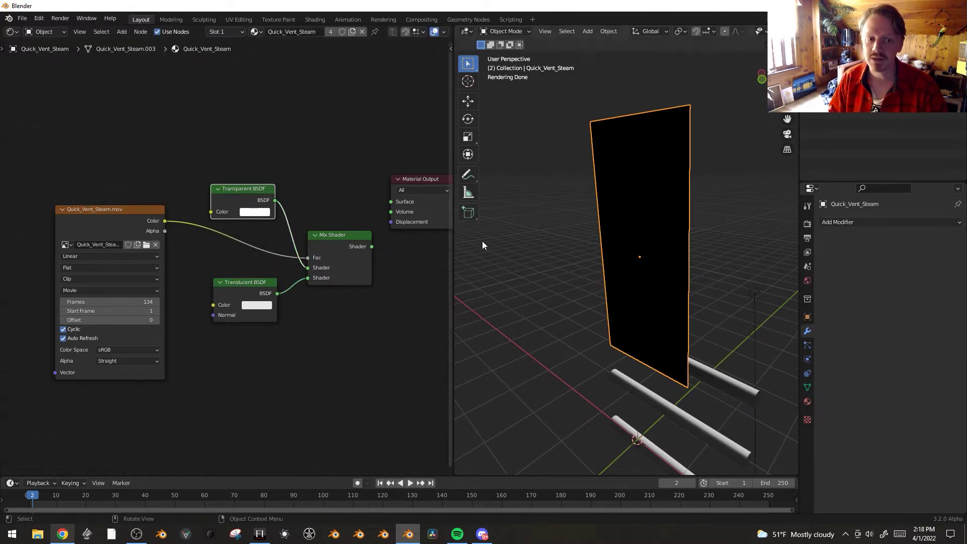
{"action": "left_click_drag", "start_coordinate": [371, 245], "coordinate": [391, 202]}
{"action": "middle_click_drag", "start_coordinate": [562, 243], "coordinate": [680, 335]}
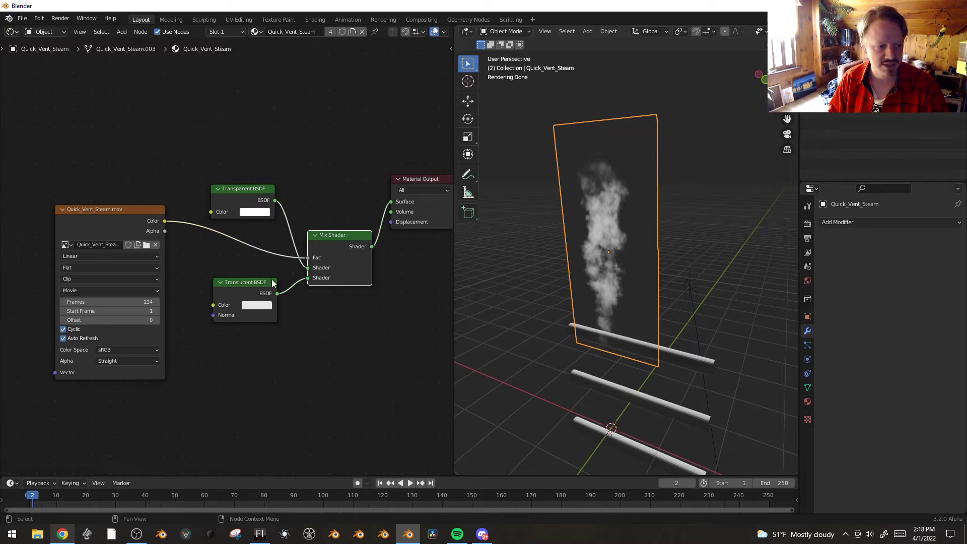
{"action": "left_click", "coordinate": [245, 287]}
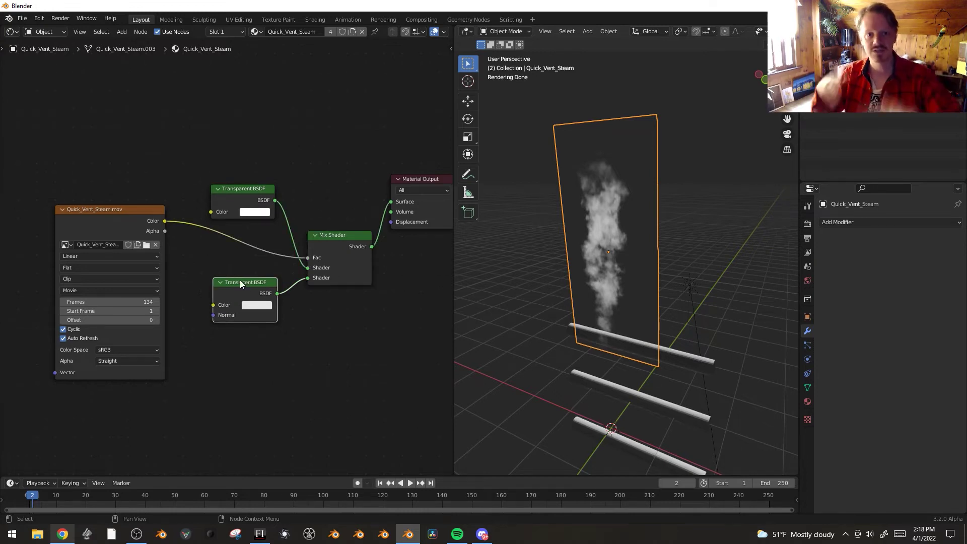
Tint the Sun light magenta, then undo it back to white
{"action": "left_click", "coordinate": [696, 334]}
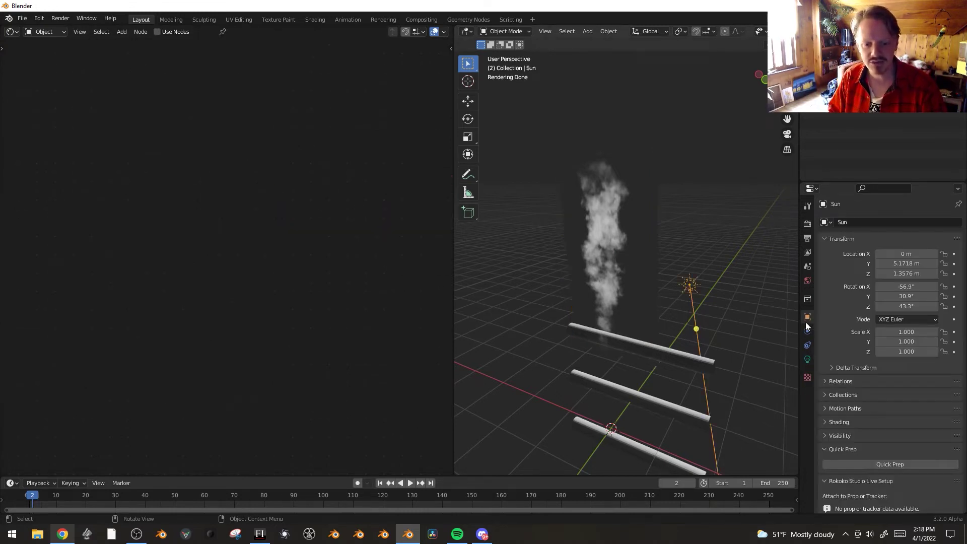
{"action": "left_click", "coordinate": [807, 359]}
{"action": "left_click", "coordinate": [911, 280]}
{"action": "left_click", "coordinate": [919, 169]}
{"action": "left_click_drag", "start_coordinate": [920, 170], "coordinate": [902, 201]}
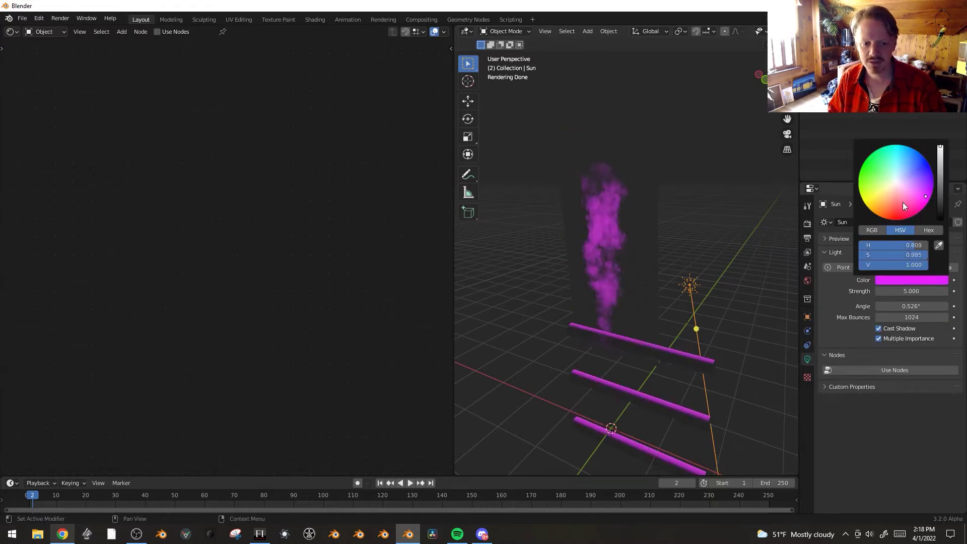
{"action": "key", "text": "ctrl+z"}
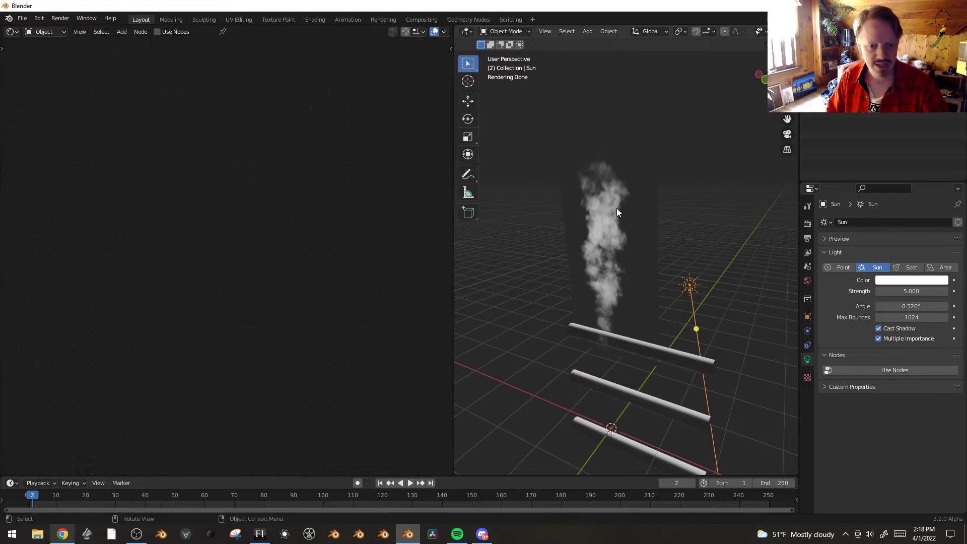
{"action": "left_click", "coordinate": [616, 207]}
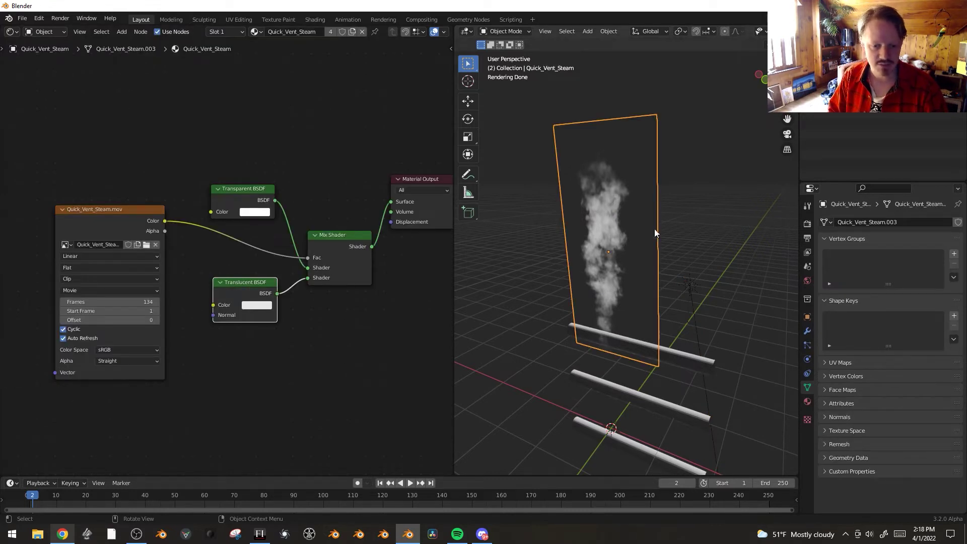
Move the steam plane down along Z between the three bars and inspect the steam
{"action": "key", "text": "g"}
{"action": "key", "text": "z"}
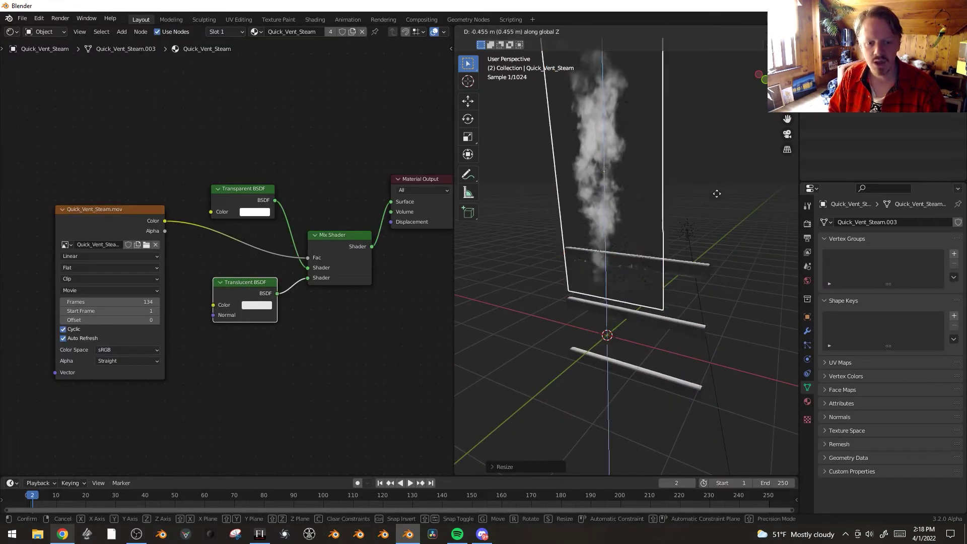
{"action": "left_click", "coordinate": [727, 356]}
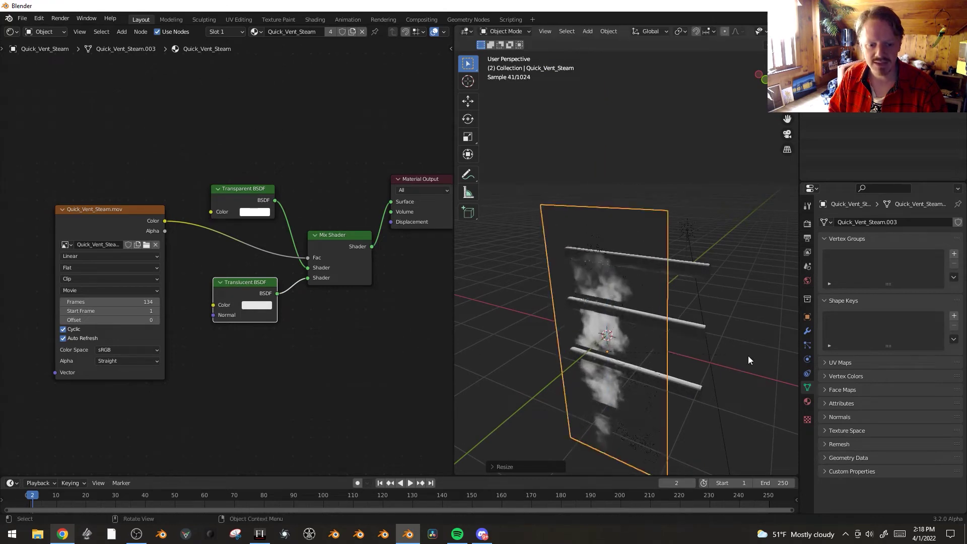
{"action": "middle_click_drag", "start_coordinate": [747, 356], "coordinate": [691, 313]}
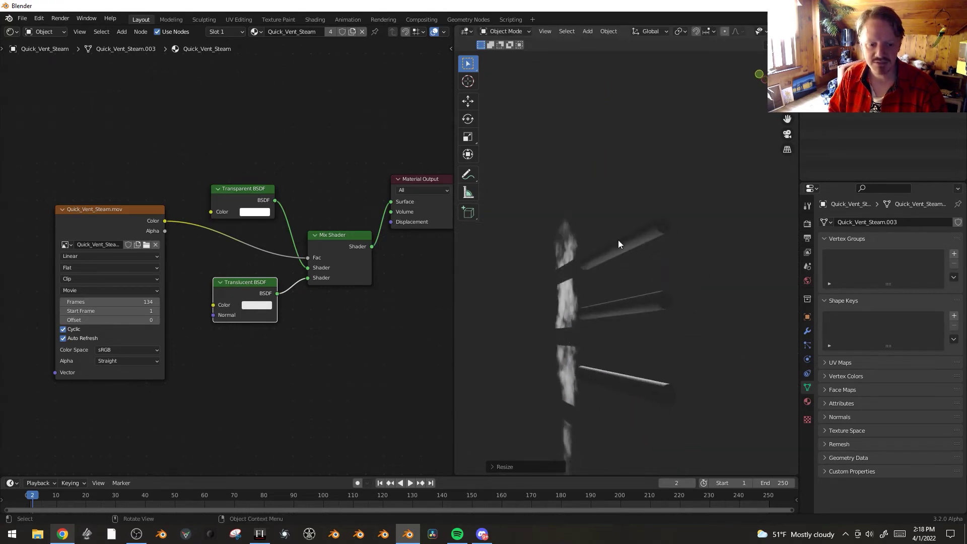
{"action": "key", "text": "g"}
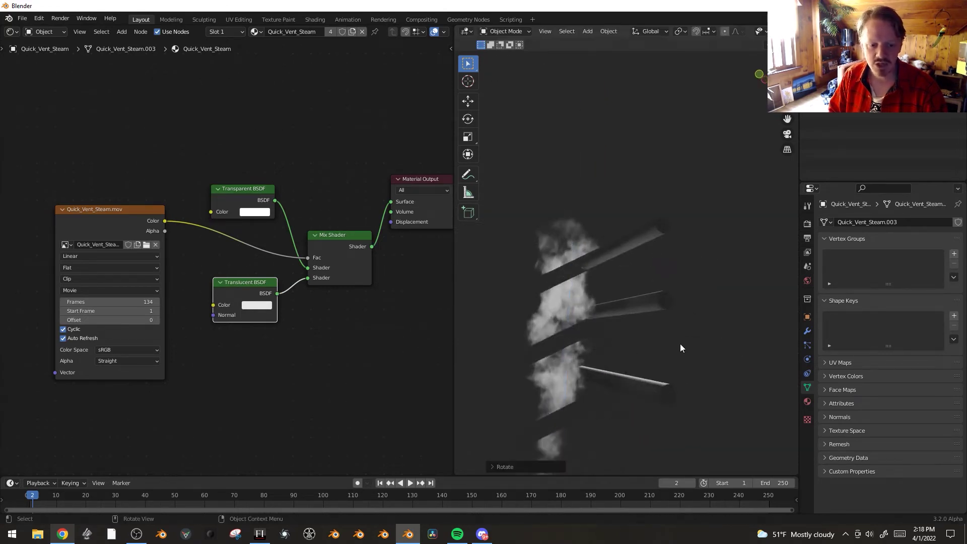
{"action": "left_click", "coordinate": [675, 343]}
{"action": "middle_click_drag", "start_coordinate": [689, 317], "coordinate": [708, 337]}
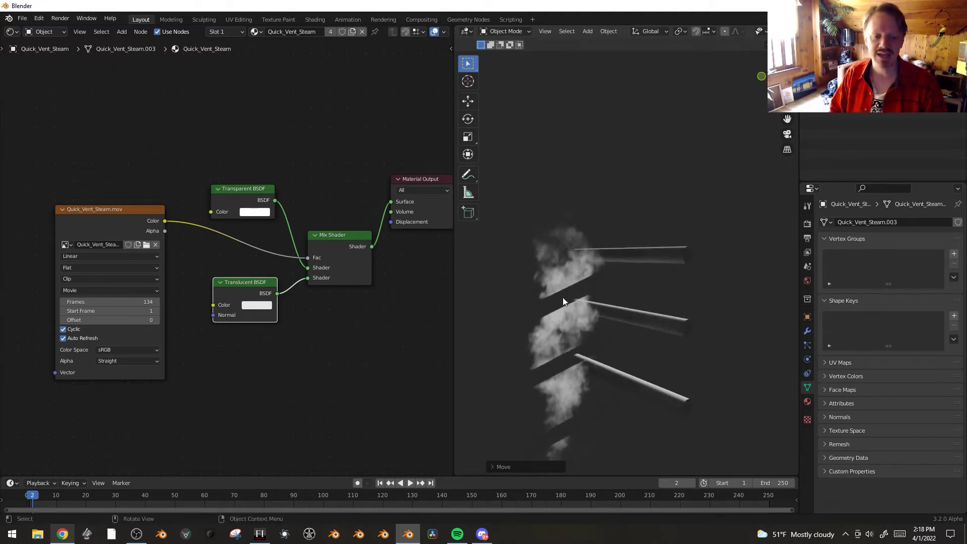
{"action": "middle_click_drag", "start_coordinate": [600, 401], "coordinate": [618, 412]}
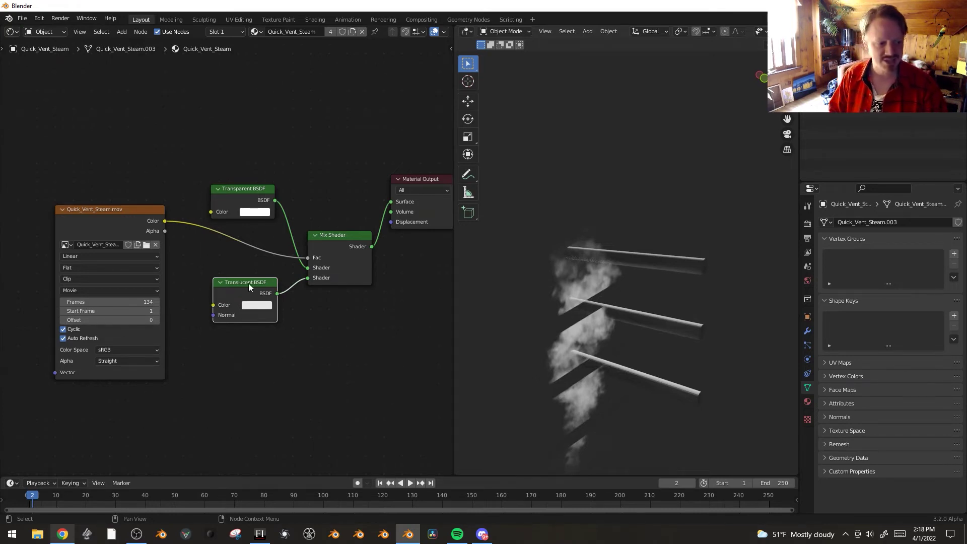
Swap the Translucent BSDF node for a Subsurface Scattering node
{"action": "key", "text": "shift+s"}
{"action": "mouse_move", "coordinate": [249, 283]}
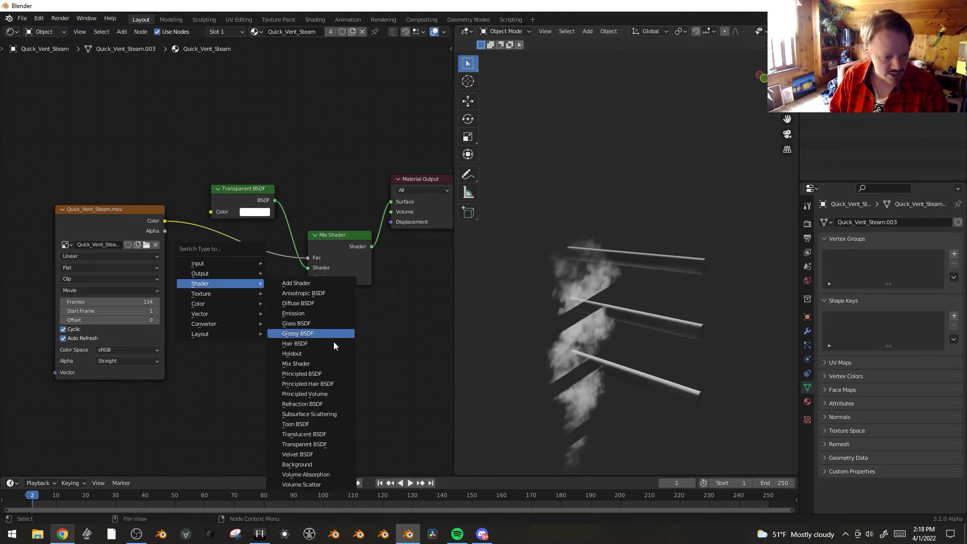
{"action": "left_click", "coordinate": [335, 414]}
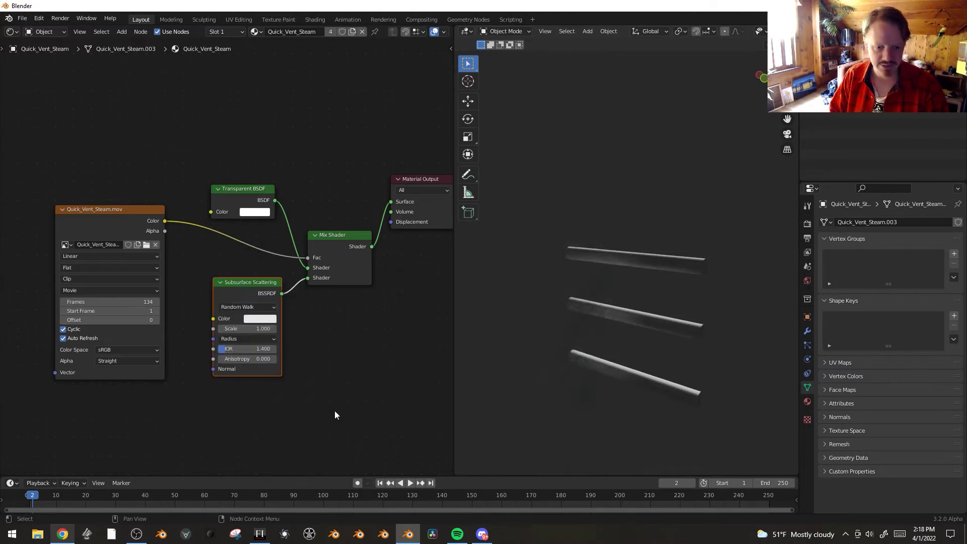
{"action": "left_click_drag", "start_coordinate": [242, 287], "coordinate": [236, 286]}
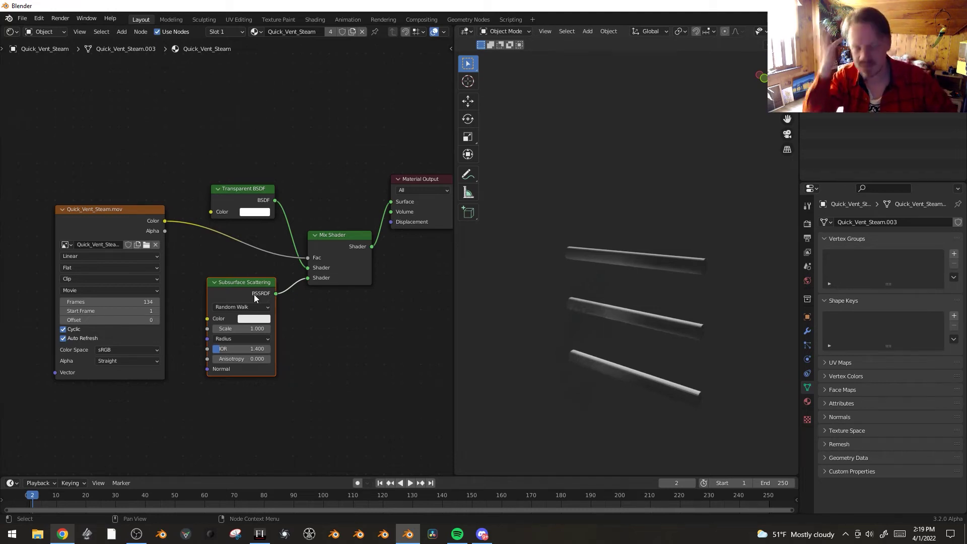
Add a Solidify modifier to the steam plane with 0.12 m thickness
{"action": "left_click", "coordinate": [605, 317]}
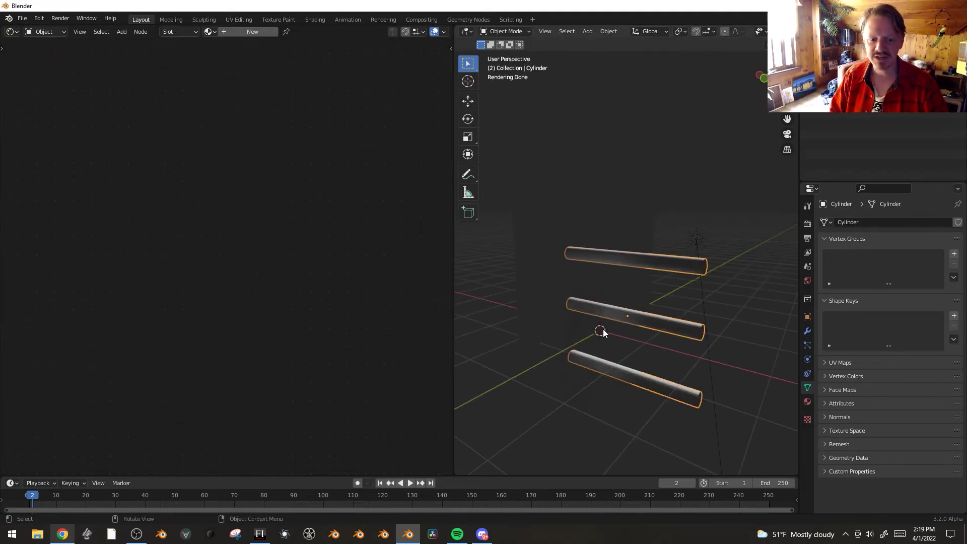
{"action": "left_click", "coordinate": [605, 272]}
{"action": "middle_click_drag", "start_coordinate": [605, 270], "coordinate": [618, 289]}
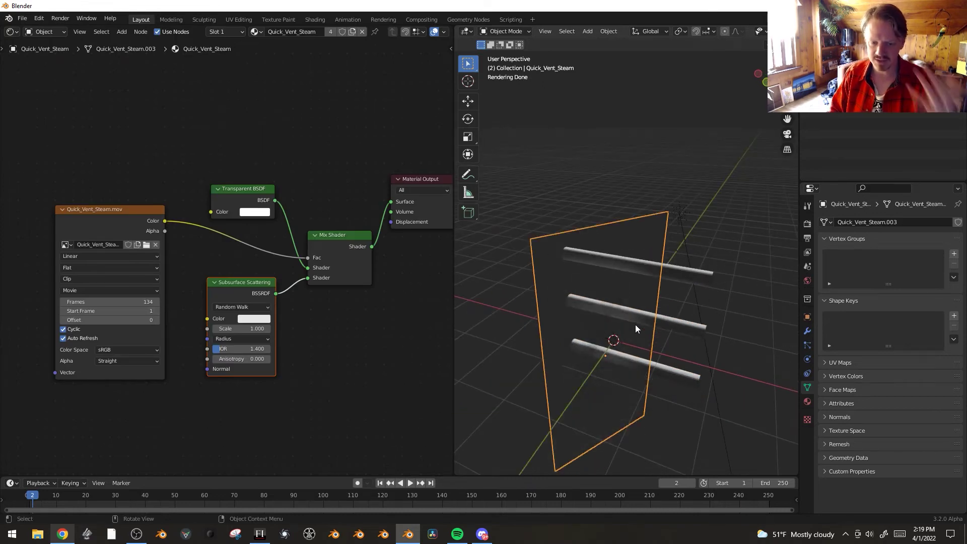
{"action": "left_click", "coordinate": [806, 328]}
{"action": "left_click", "coordinate": [865, 223]}
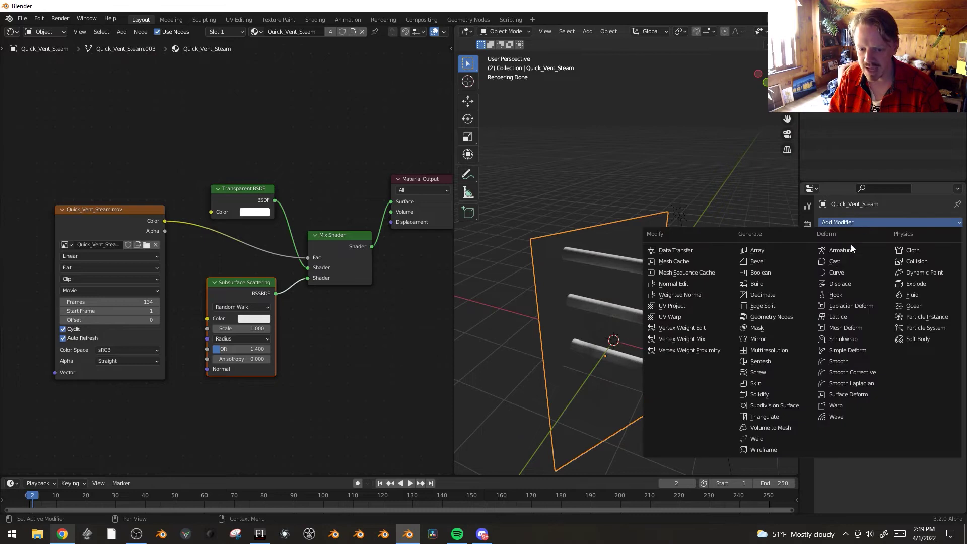
{"action": "left_click", "coordinate": [760, 394]}
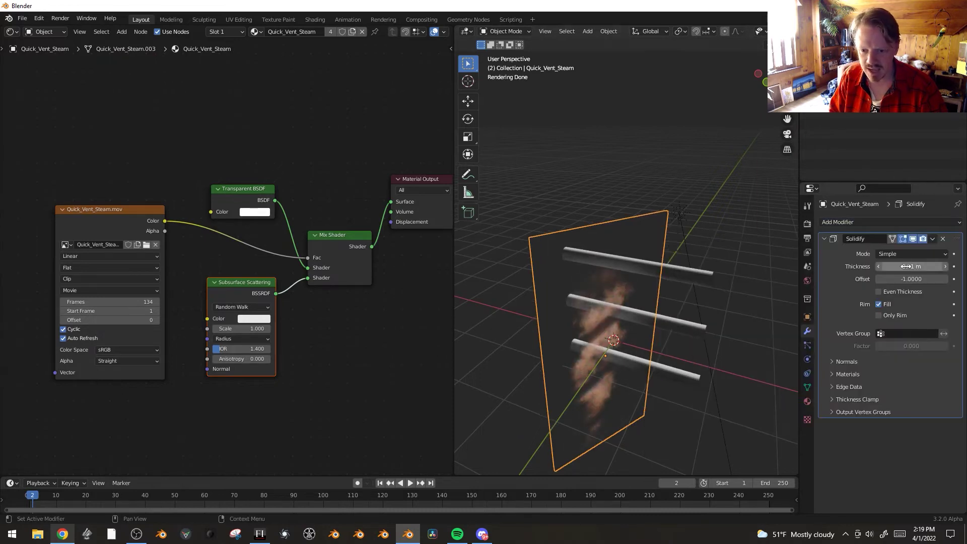
{"action": "left_click_drag", "start_coordinate": [905, 266], "coordinate": [911, 267]}
Check the thickened plane in Solid shading, then return to Rendered shading
{"action": "middle_click_drag", "start_coordinate": [650, 327], "coordinate": [697, 271]}
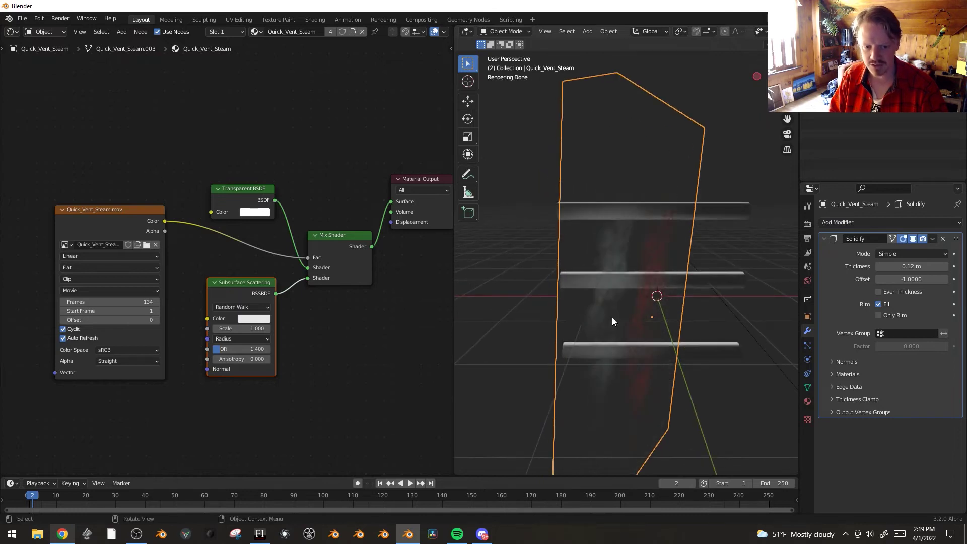
{"action": "middle_click_drag", "start_coordinate": [642, 359], "coordinate": [697, 362]}
{"action": "key", "text": "z"}
{"action": "left_click", "coordinate": [700, 361]}
{"action": "middle_click_drag", "start_coordinate": [644, 276], "coordinate": [602, 273]}
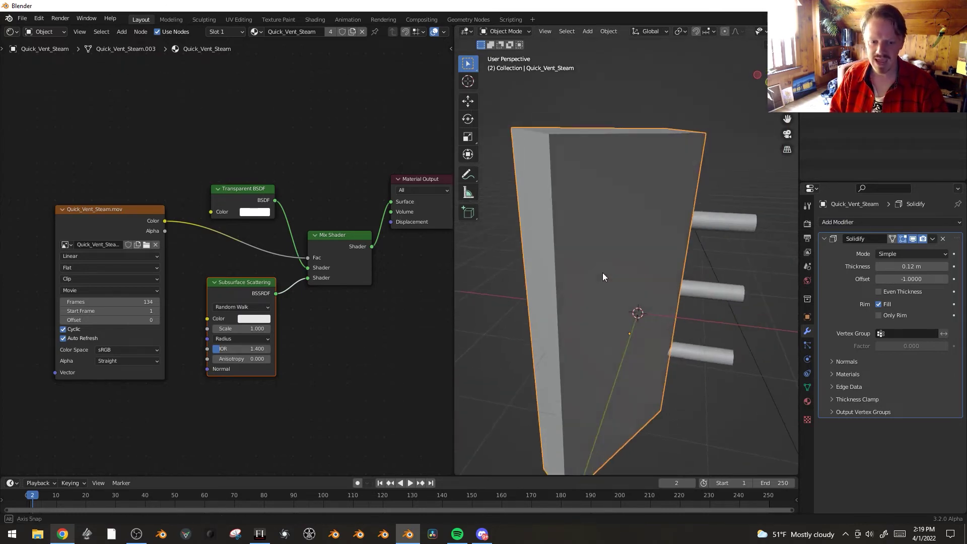
{"action": "key", "text": "z"}
{"action": "left_click", "coordinate": [604, 214]}
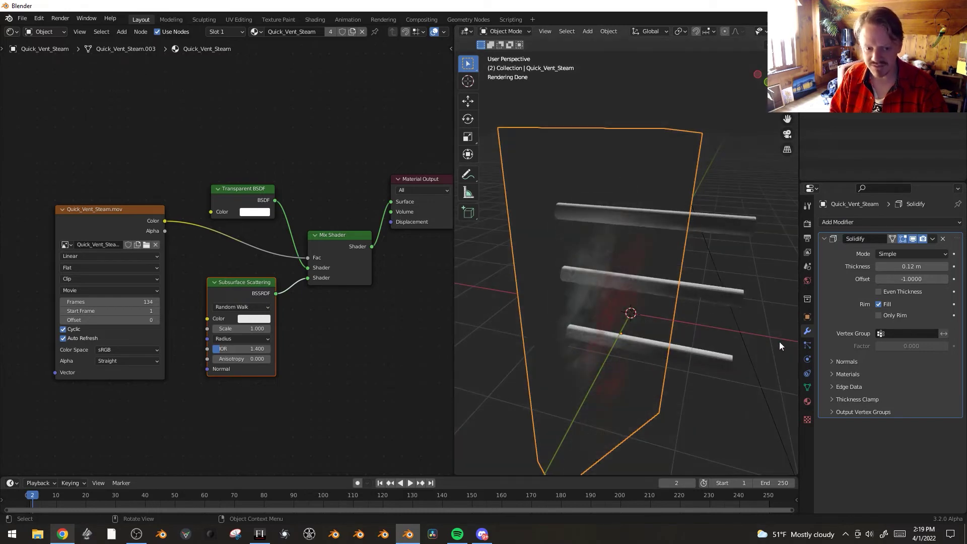
{"action": "left_click", "coordinate": [807, 402]}
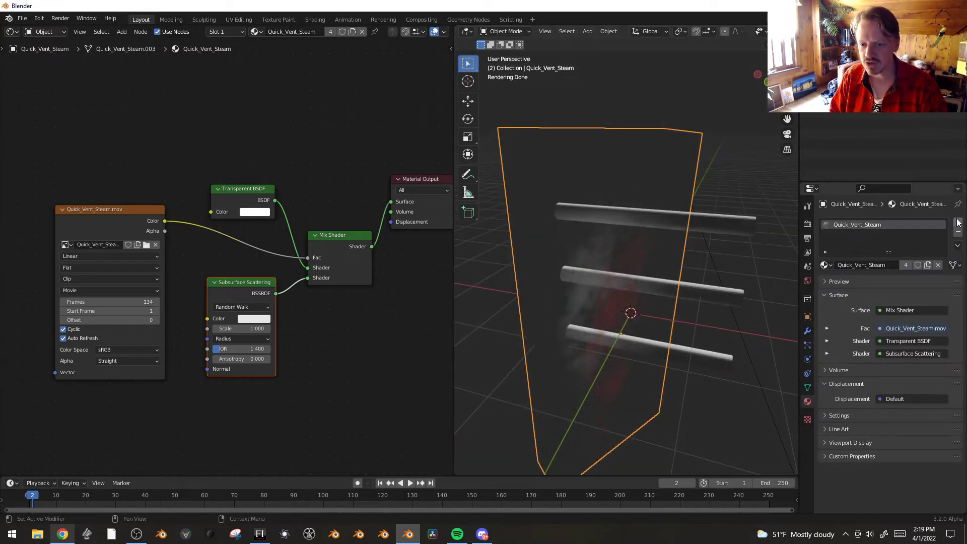
Add a second material named 'transparent' using a Transparent BSDF surface
{"action": "left_click", "coordinate": [958, 221]}
{"action": "left_click", "coordinate": [886, 280]}
{"action": "double_click", "coordinate": [886, 279]}
{"action": "type", "text": "trans"}
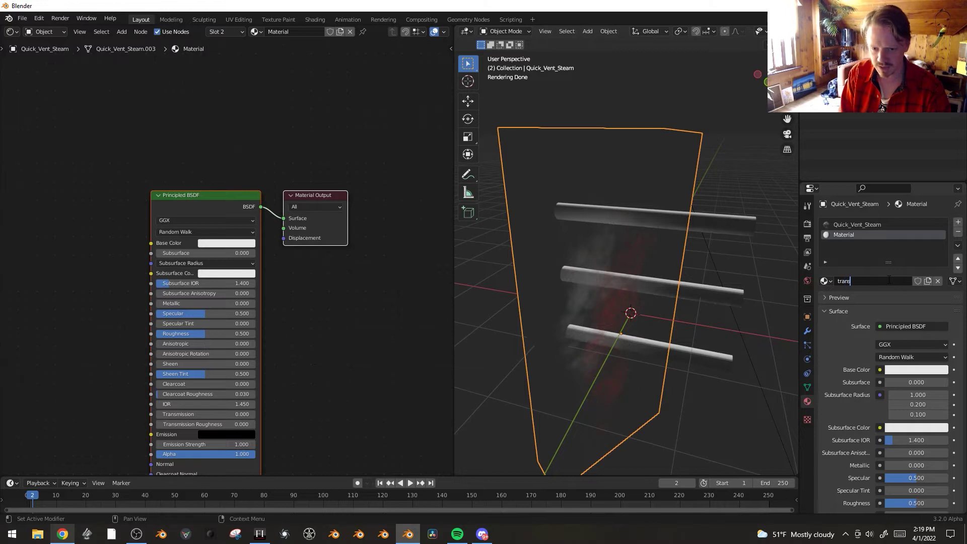
{"action": "type", "text": "parent"}
{"action": "key", "text": "Return"}
{"action": "left_click", "coordinate": [890, 325]}
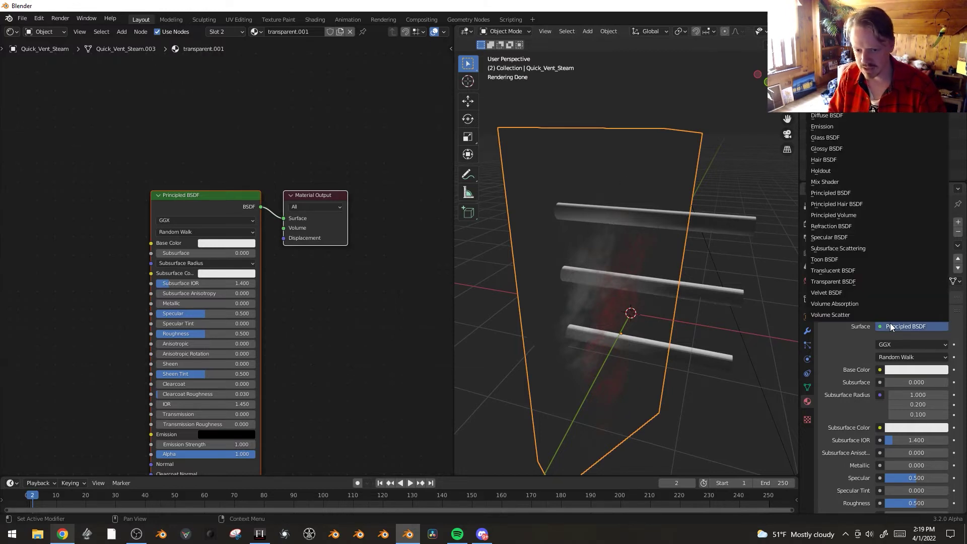
{"action": "left_click", "coordinate": [862, 283]}
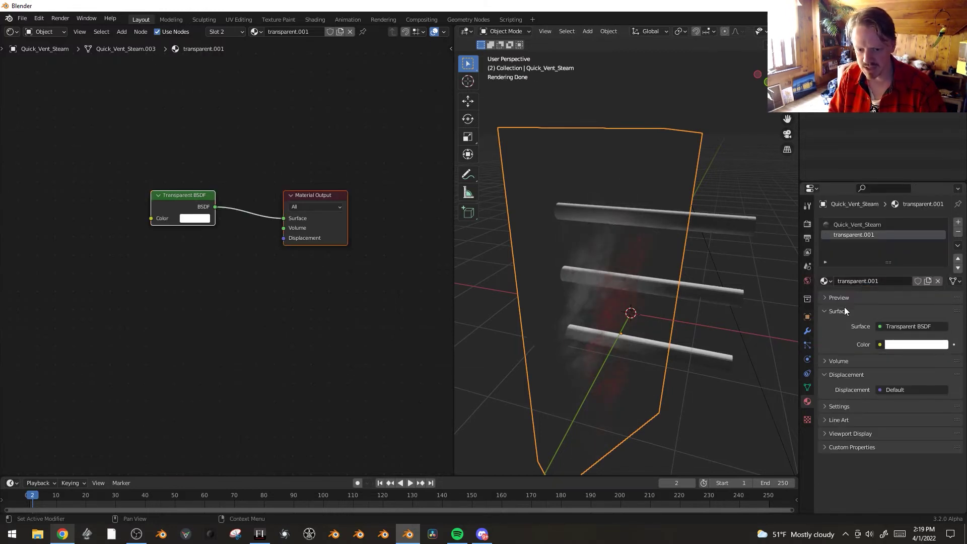
Set the Solidify Material Offset and Rim to 1 so the shell uses the transparent material
{"action": "left_click", "coordinate": [807, 331]}
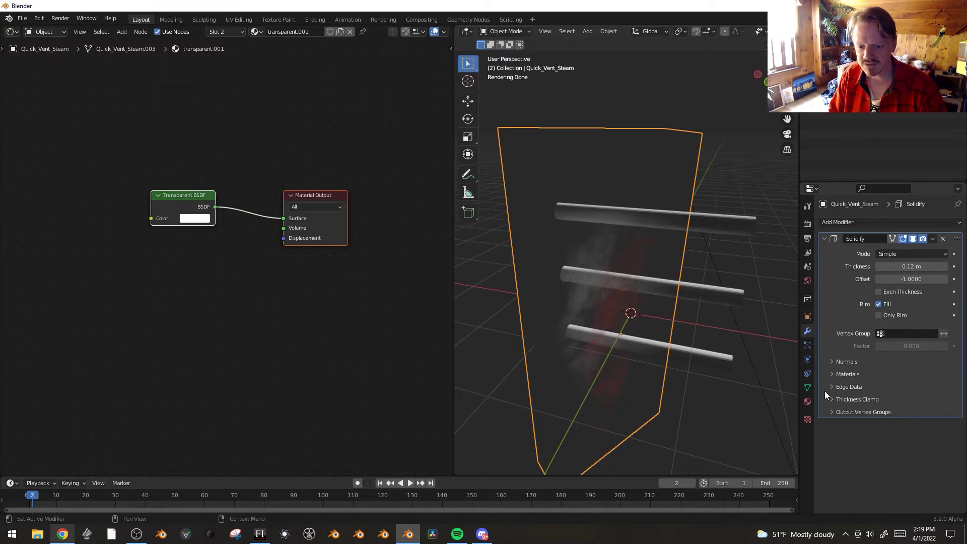
{"action": "left_click", "coordinate": [831, 374]}
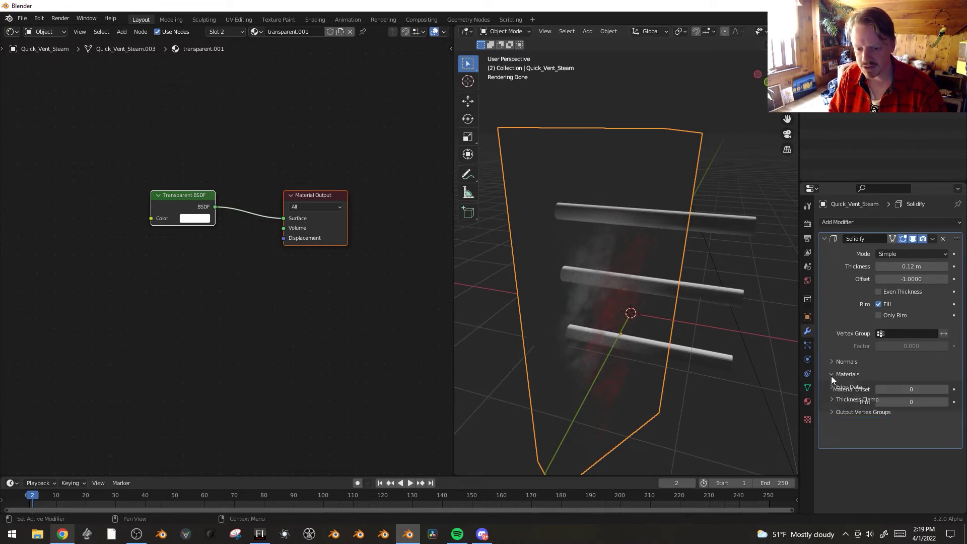
{"action": "left_click", "coordinate": [945, 389]}
{"action": "left_click", "coordinate": [945, 402]}
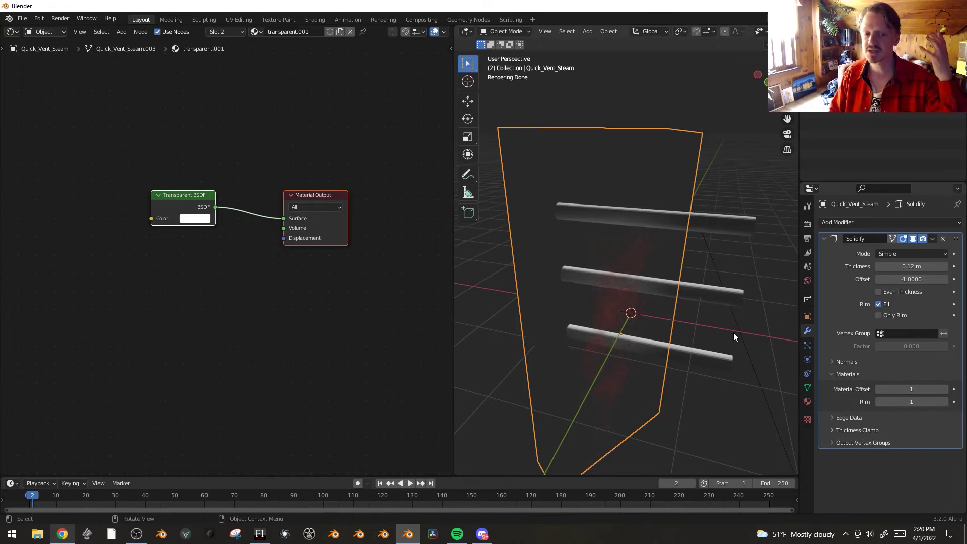
{"action": "middle_click_drag", "start_coordinate": [736, 162], "coordinate": [617, 264]}
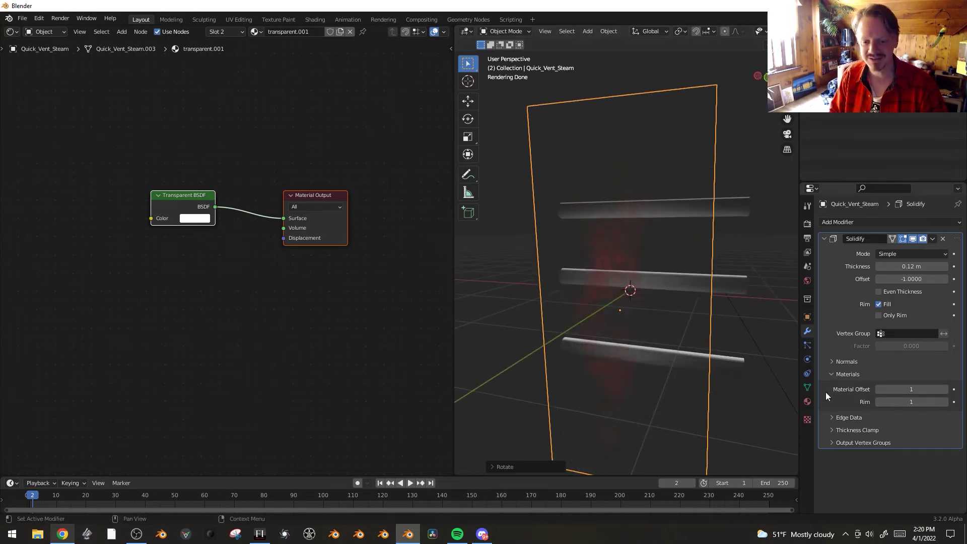
{"action": "left_click", "coordinate": [805, 402]}
{"action": "left_click", "coordinate": [871, 226]}
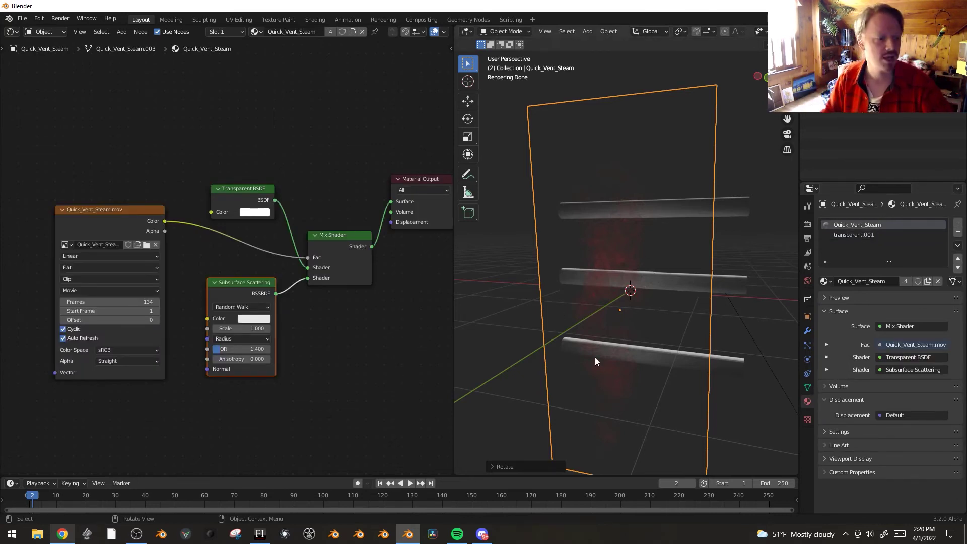
Give Subsurface Scattering an IOR of 1.000, Anisotropy 1, and a middle Radius of 1
{"action": "scroll", "coordinate": [352, 382], "scroll_direction": "up", "scroll_amount": 1}
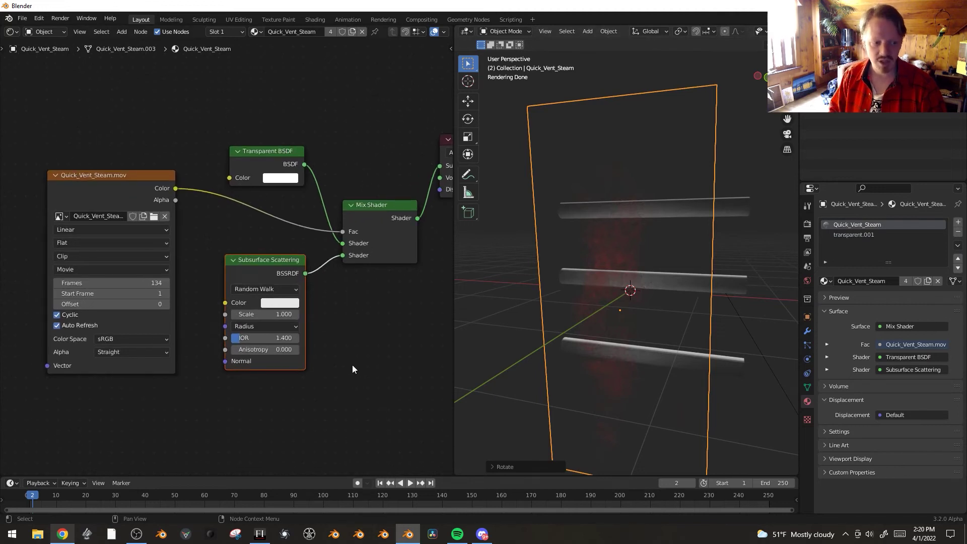
{"action": "left_click_drag", "start_coordinate": [266, 272], "coordinate": [271, 282]}
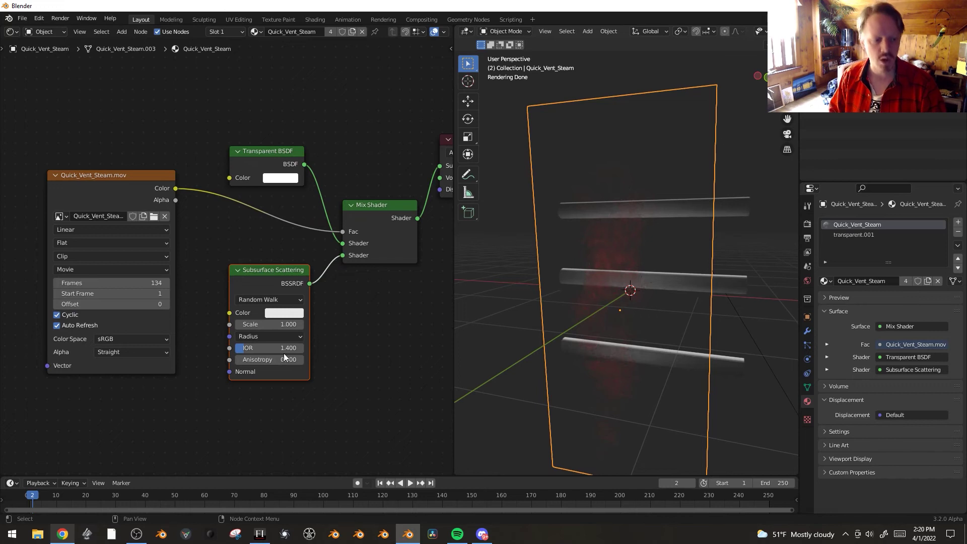
{"action": "key", "text": "Return"}
{"action": "left_click", "coordinate": [271, 359]}
{"action": "type", "text": "1"}
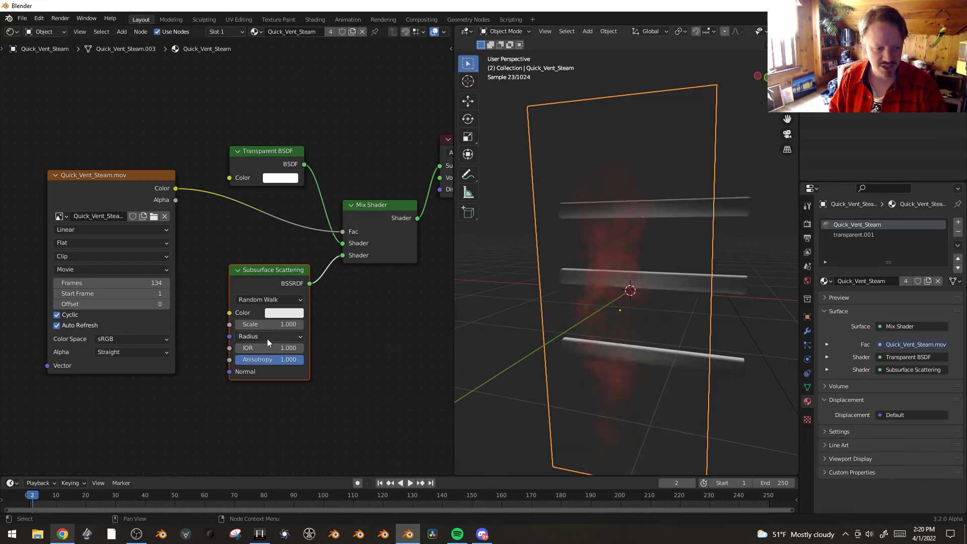
{"action": "left_click", "coordinate": [268, 336]}
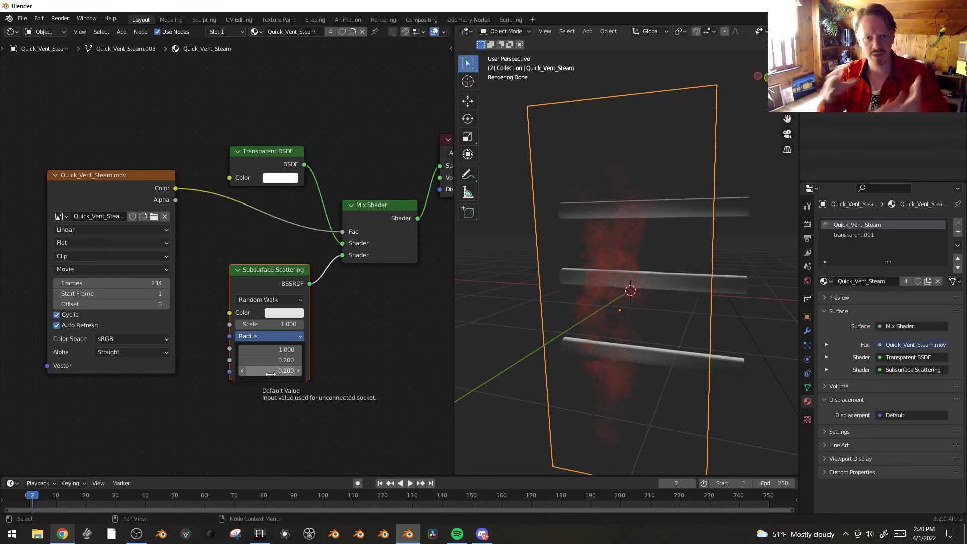
{"action": "left_click", "coordinate": [272, 360]}
{"action": "type", "text": "1"}
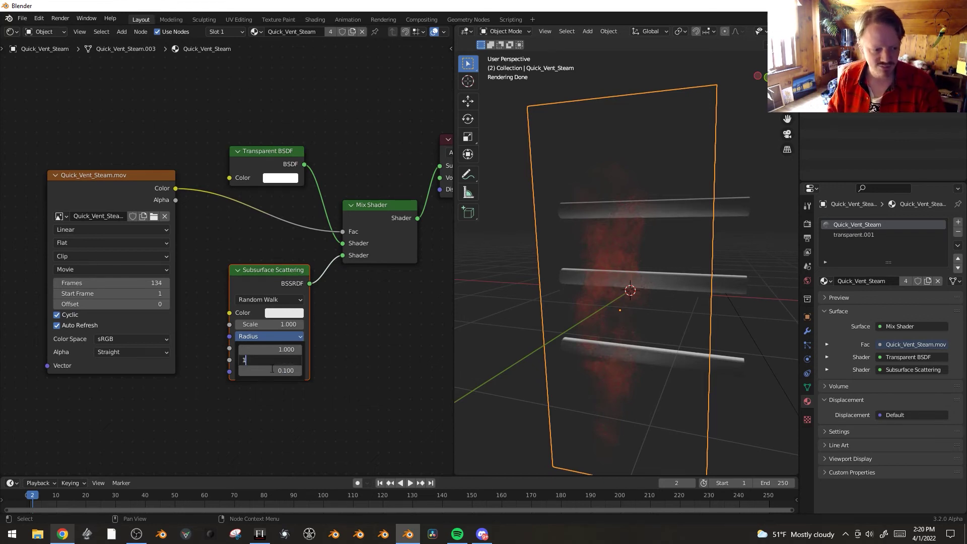
{"action": "key", "text": "Return"}
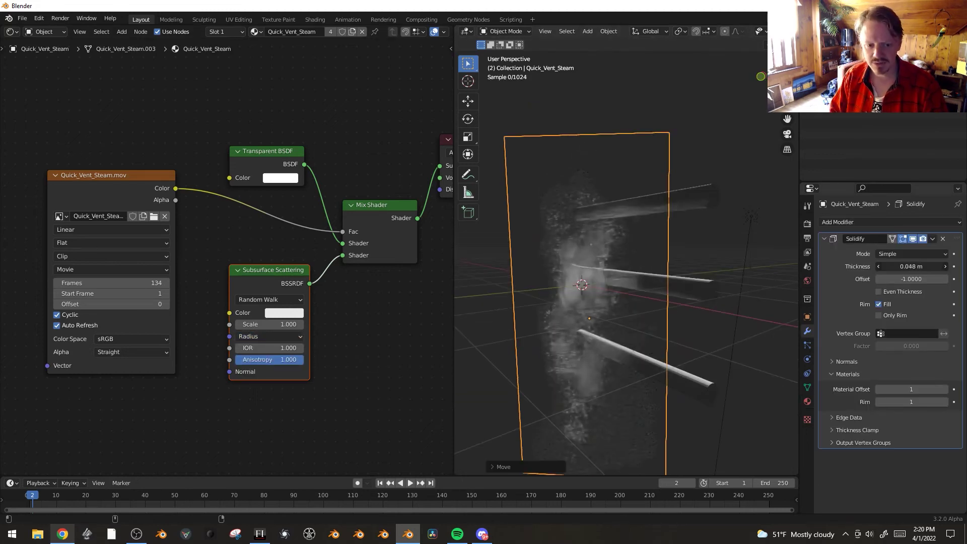
Try thinner and 0.065 m solidify thicknesses, then undo the changes
{"action": "mouse_move", "coordinate": [912, 266]}
{"action": "left_mouse_down"}
{"action": "mouse_move", "coordinate": [897, 266]}
{"action": "mouse_move", "coordinate": [911, 266]}
{"action": "left_mouse_up"}
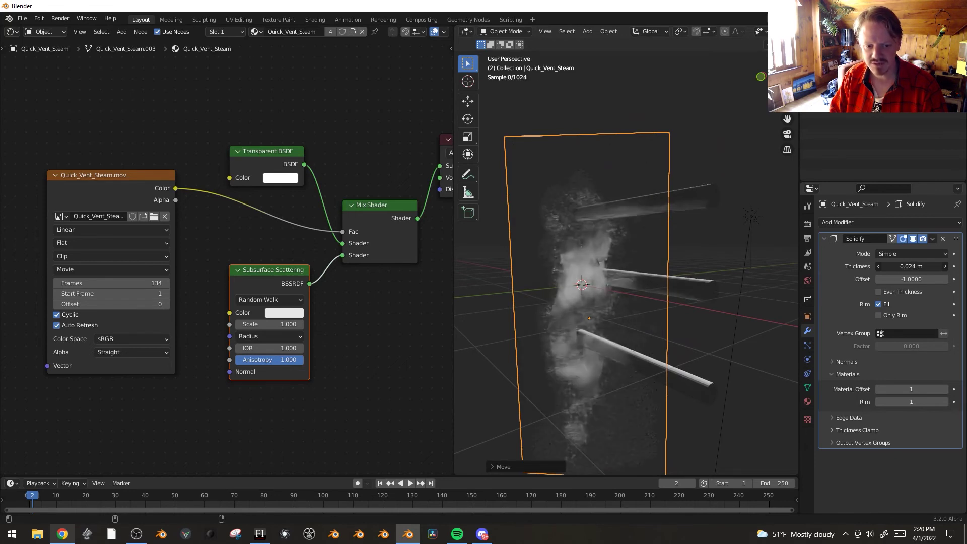
{"action": "left_click_drag", "start_coordinate": [166, 209], "coordinate": [164, 187]}
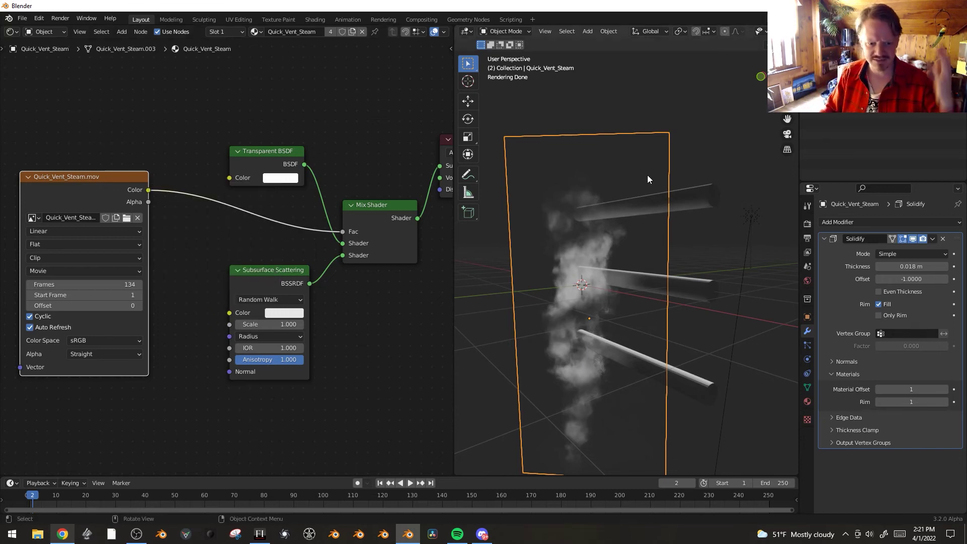
{"action": "left_click_drag", "start_coordinate": [909, 267], "coordinate": [932, 266]}
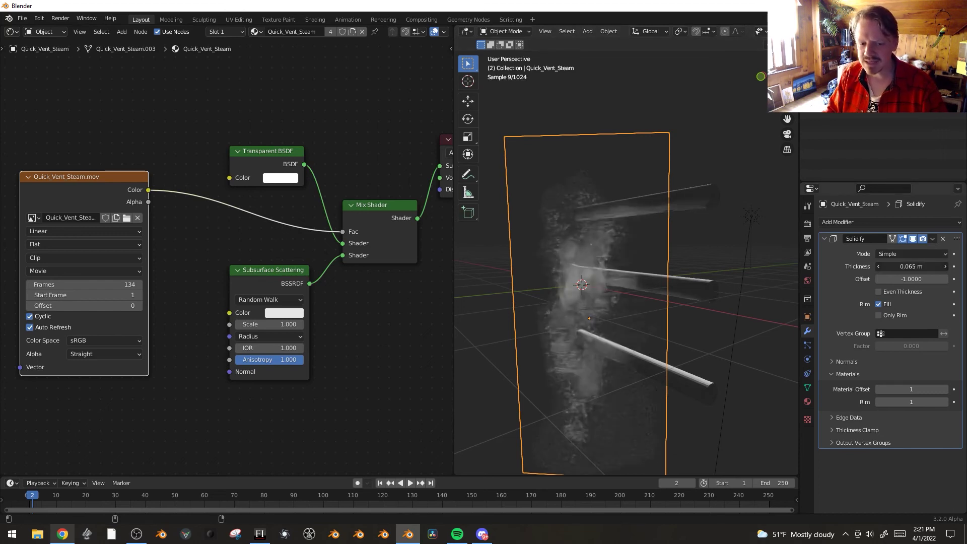
{"action": "key", "text": "ctrl+z"}
Tilt the steam plane with a free rotation and set solidify thickness to 0.023 m
{"action": "key", "text": "r"}
{"action": "key", "text": "r"}
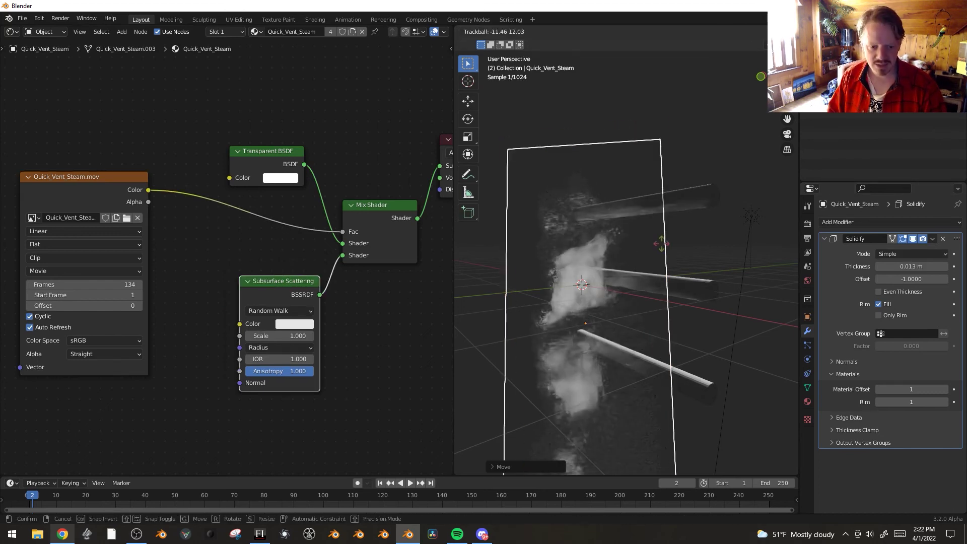
{"action": "left_click", "coordinate": [660, 254]}
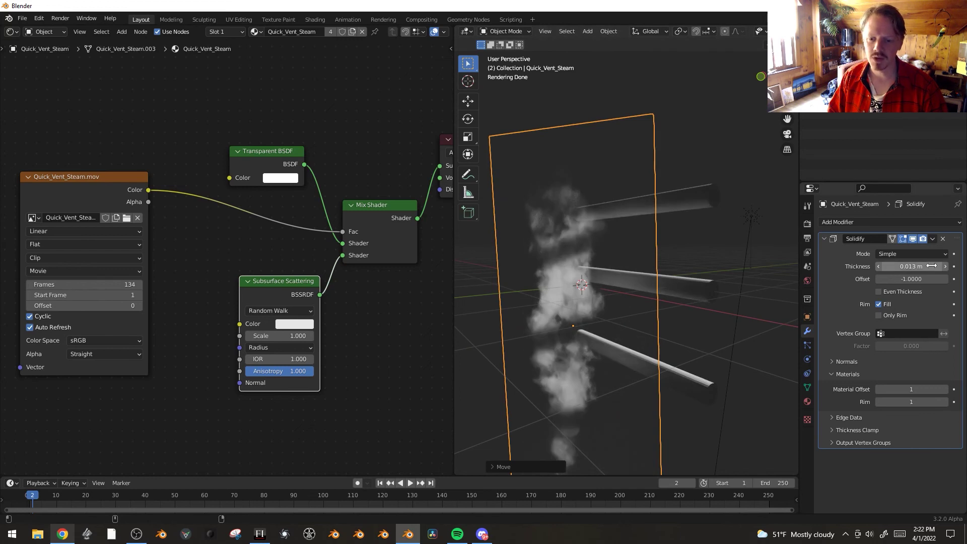
{"action": "mouse_move", "coordinate": [931, 265]}
{"action": "left_mouse_down"}
{"action": "mouse_move", "coordinate": [943, 266]}
{"action": "mouse_move", "coordinate": [928, 266]}
{"action": "left_mouse_up"}
{"action": "left_click", "coordinate": [590, 219]}
{"action": "left_click", "coordinate": [660, 317]}
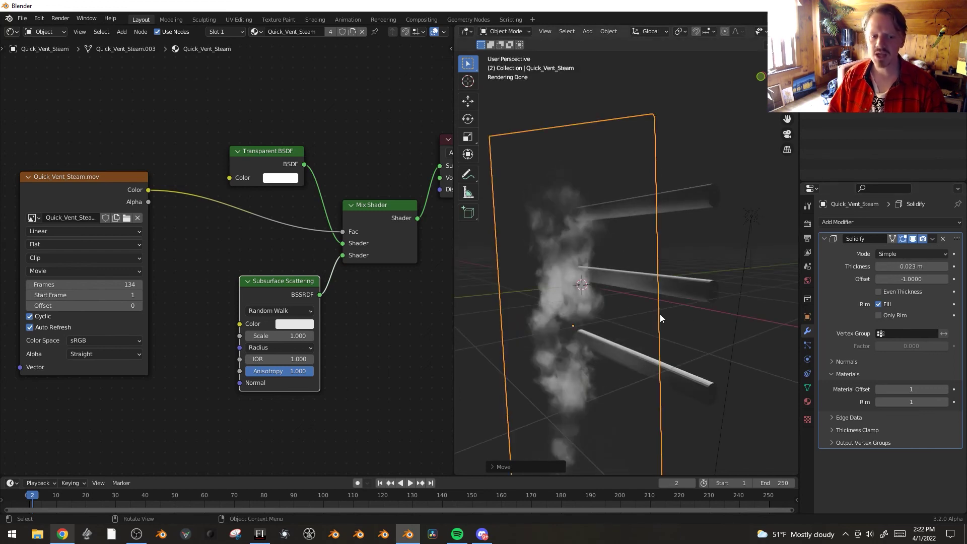